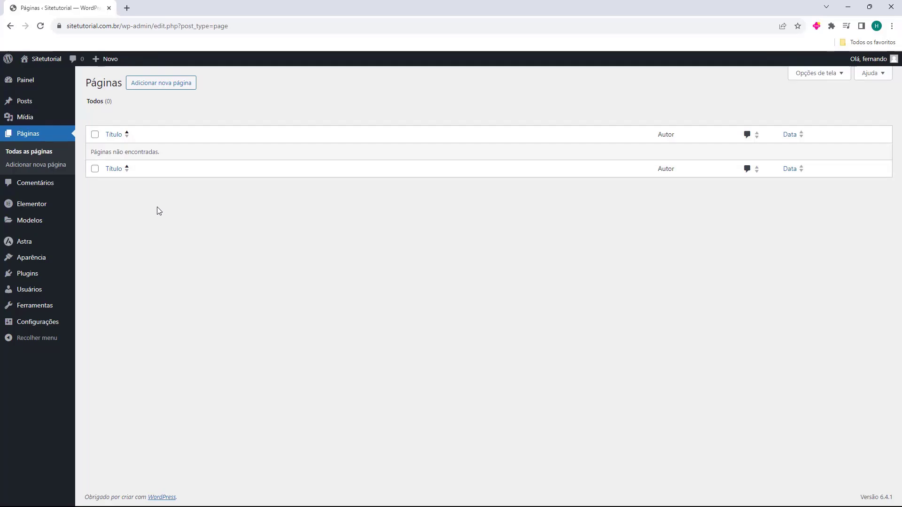
# Step: Create a new page titled "Pagina Tutorial" and open it for editing with Elementor
pyautogui.click(159, 92)
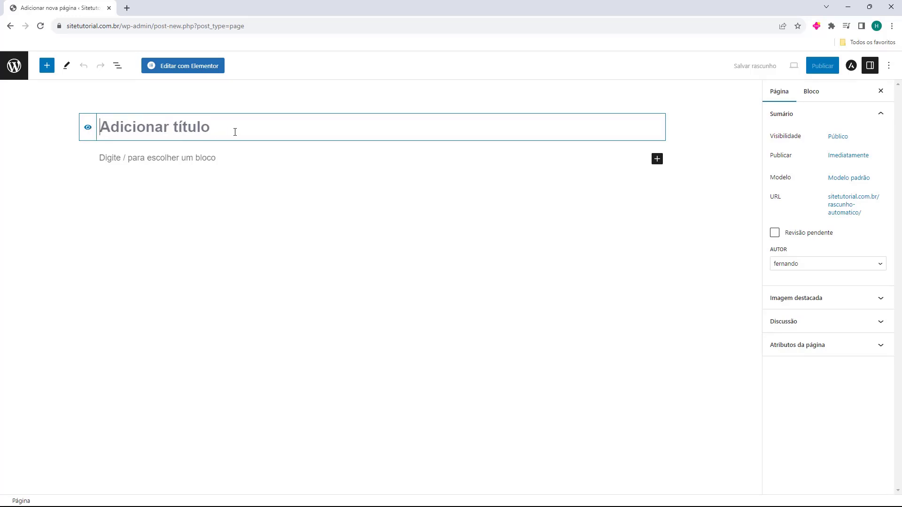
pyautogui.write('Pagina Tutorial')
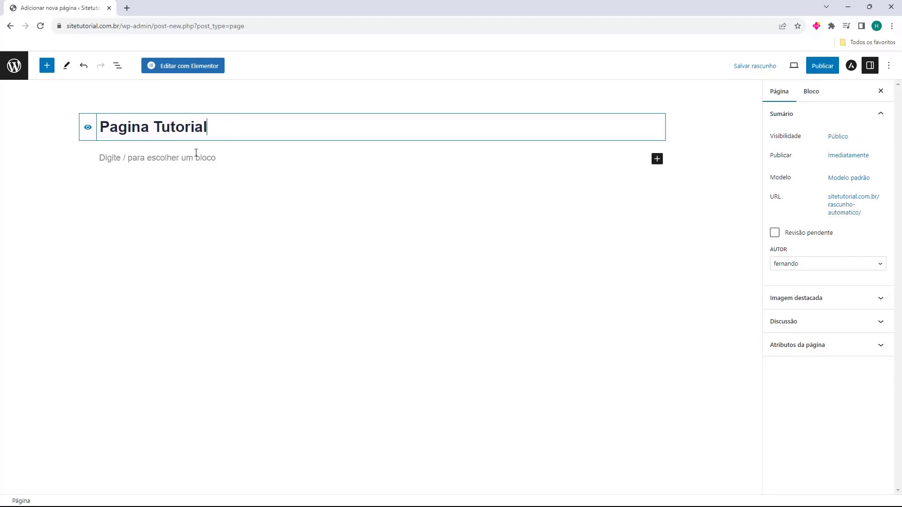
pyautogui.click(33, 146)
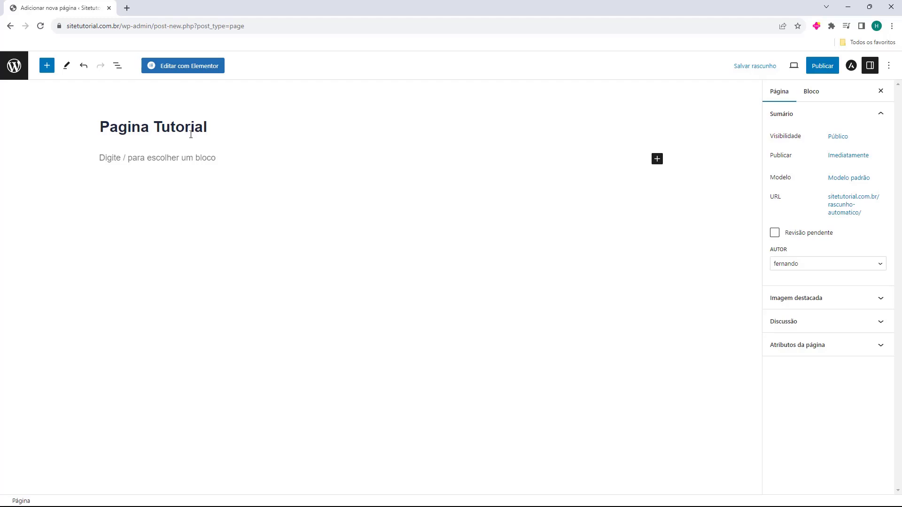
pyautogui.click(191, 74)
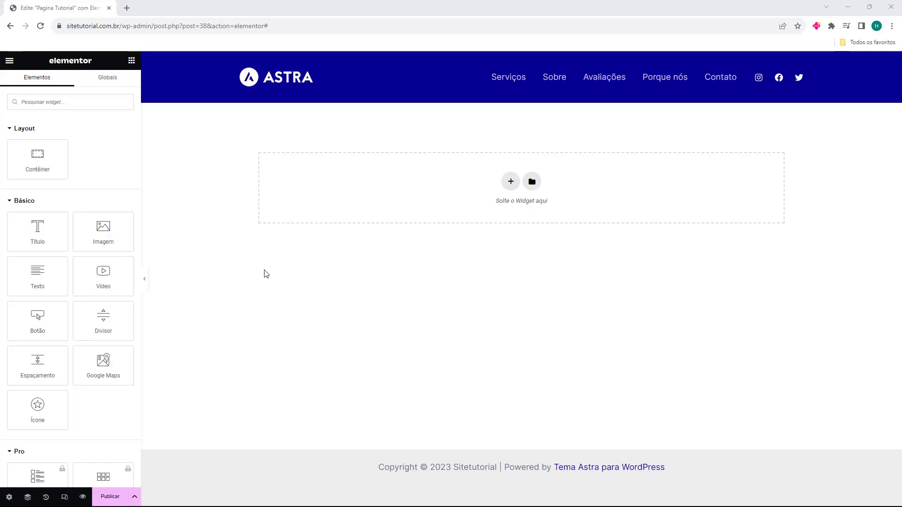
# Step: Add a new container to the page using the structure with two equal columns
pyautogui.scroll(-10, 58, 218)
pyautogui.scroll(-10, 58, 217)
pyautogui.scroll(20, 58, 234)
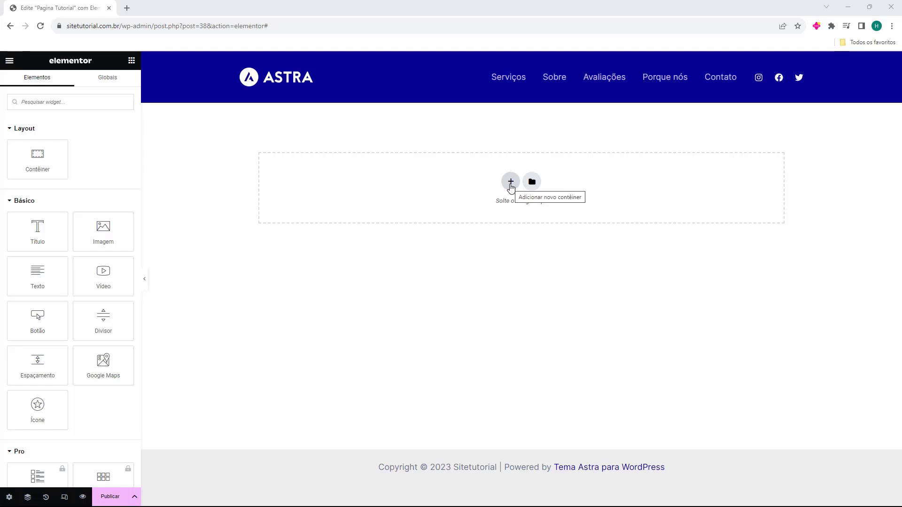
pyautogui.click(511, 184)
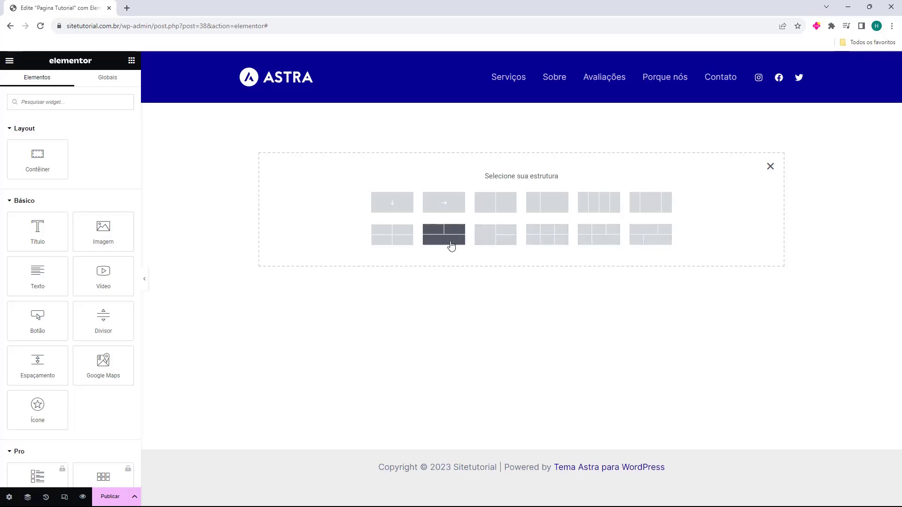
pyautogui.click(491, 211)
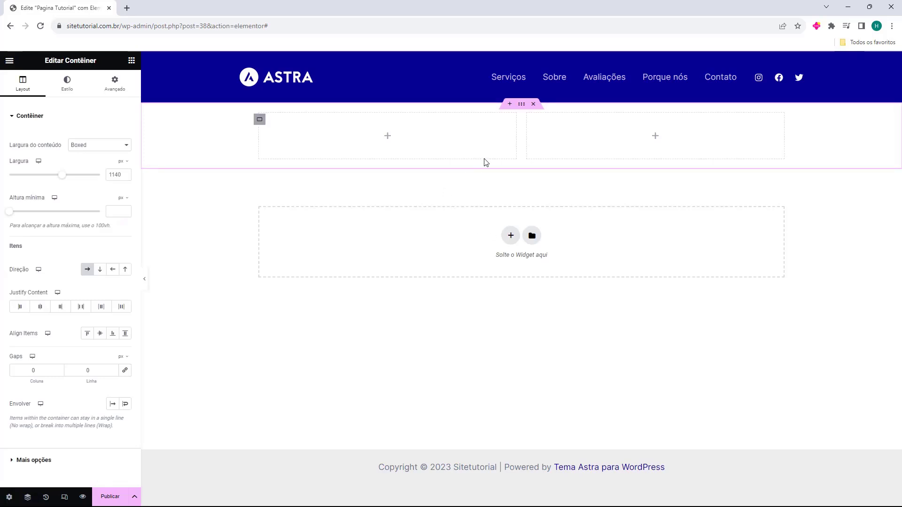
pyautogui.moveTo(518, 142)
pyautogui.mouseDown()
pyautogui.moveTo(528, 146)
pyautogui.moveTo(500, 148)
pyautogui.moveTo(525, 150)
pyautogui.mouseUp()
# Step: Stack a title, an image and a text widget in the left column container
pyautogui.click(133, 61)
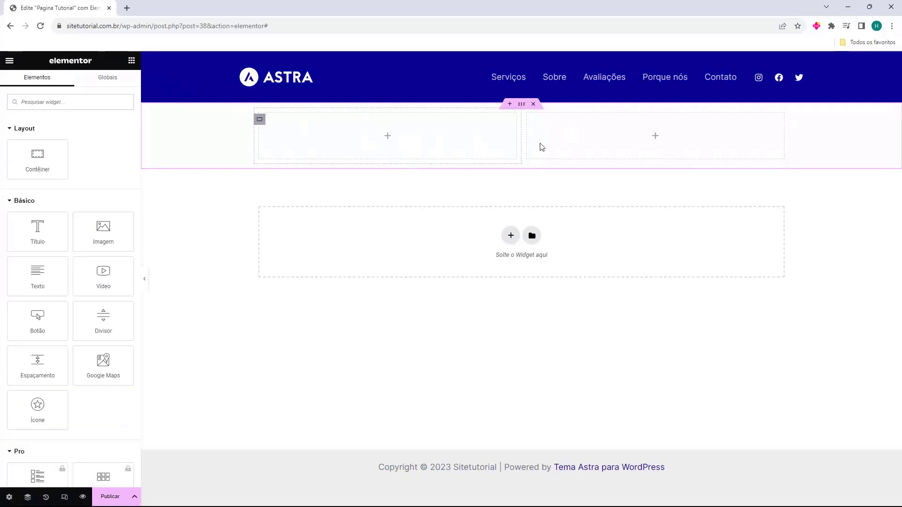
pyautogui.moveTo(21, 235); pyautogui.dragTo(393, 152)
pyautogui.click(132, 60)
pyautogui.moveTo(101, 227); pyautogui.dragTo(353, 165)
pyautogui.click(132, 60)
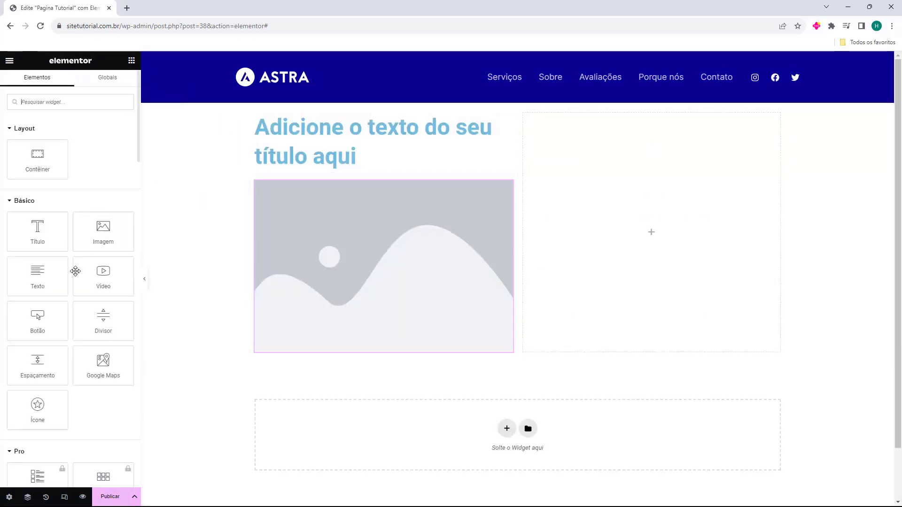
pyautogui.moveTo(57, 281); pyautogui.dragTo(330, 356)
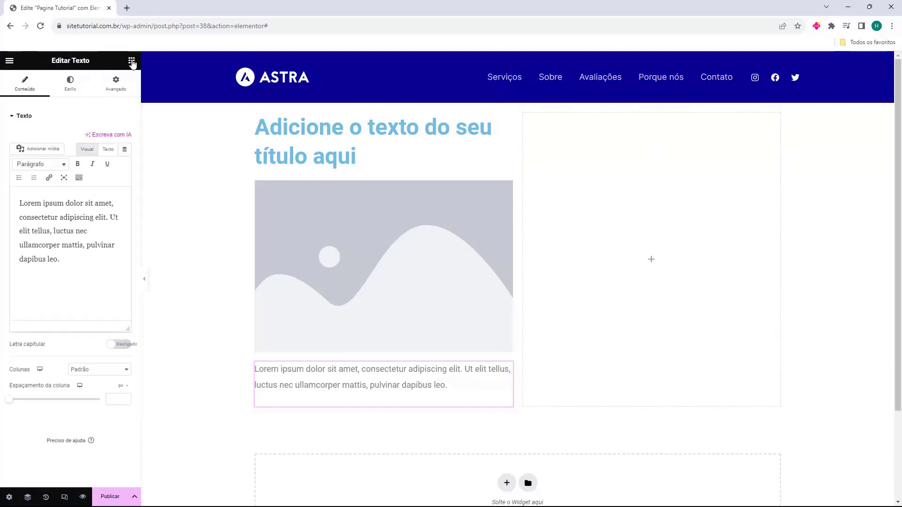
# Step: Place an image widget in the right column container with a title widget below it
pyautogui.click(132, 60)
pyautogui.moveTo(92, 239); pyautogui.dragTo(590, 213)
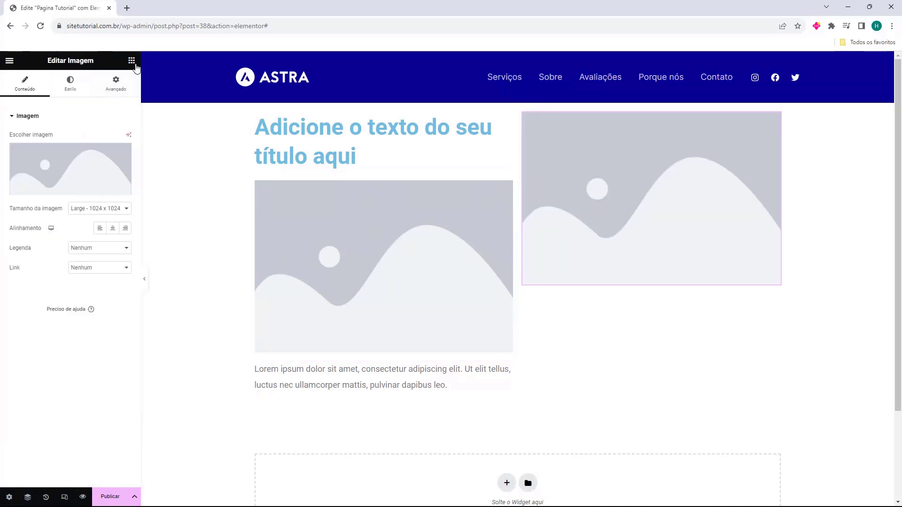
pyautogui.click(132, 60)
pyautogui.moveTo(42, 235); pyautogui.dragTo(662, 285)
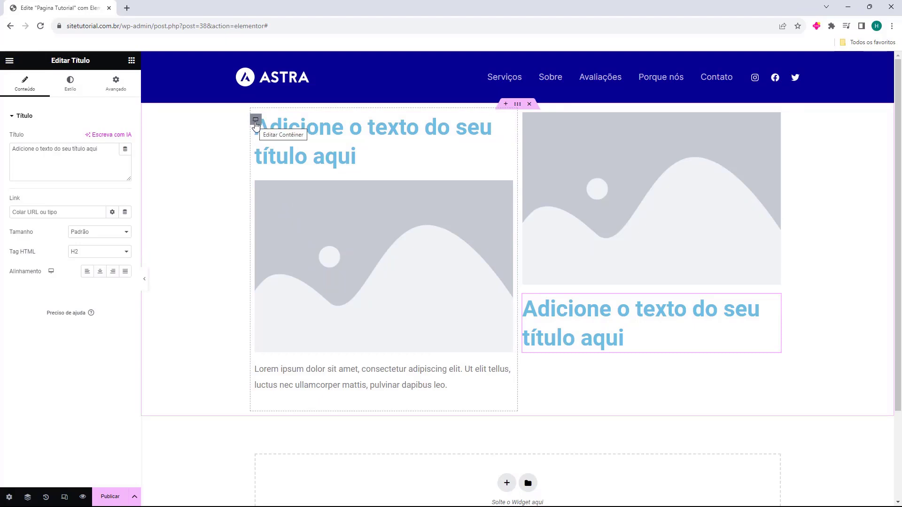
# Step: Try the Boxed content width on the left column container and return it to Largura total
pyautogui.click(256, 120)
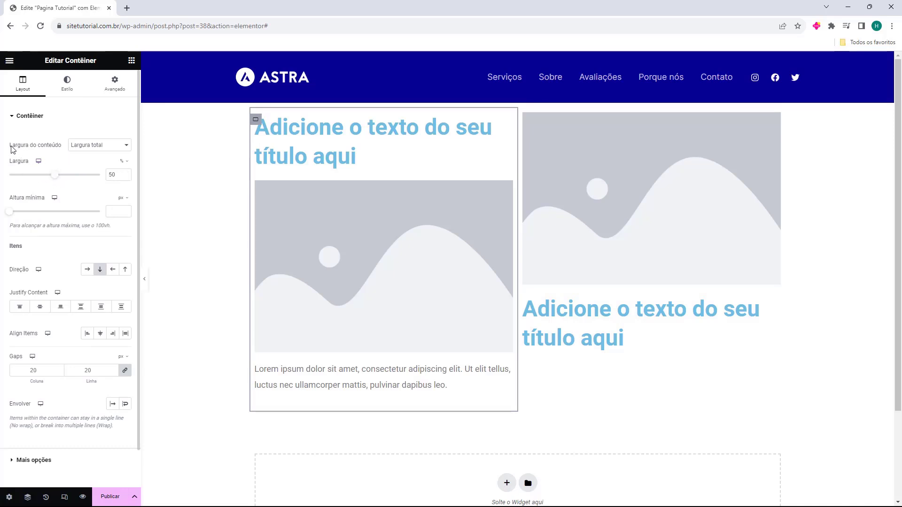
pyautogui.click(79, 145)
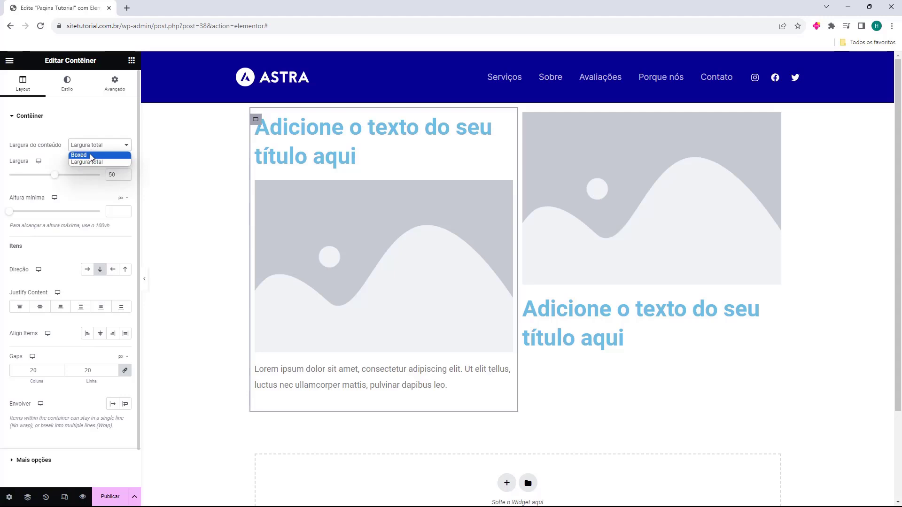
pyautogui.click(92, 155)
pyautogui.click(93, 146)
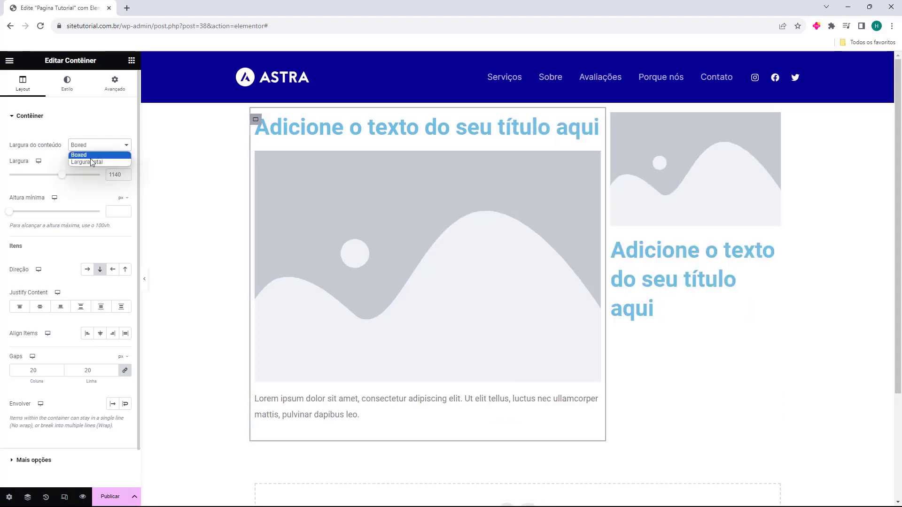
pyautogui.click(88, 161)
# Step: Try a narrower width and a larger minimum height on the left column container, and undo the changes
pyautogui.moveTo(56, 179)
pyautogui.mouseDown()
pyautogui.moveTo(37, 179)
pyautogui.moveTo(56, 180)
pyautogui.mouseUp()
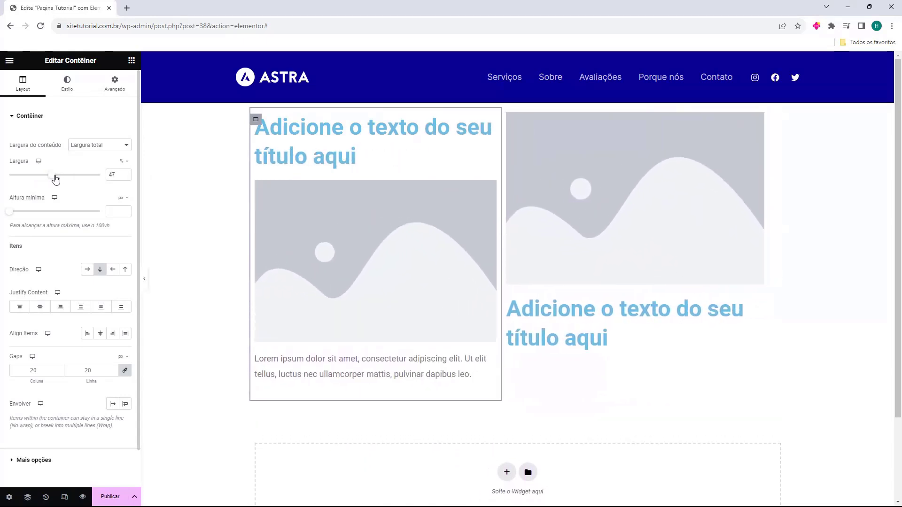
pyautogui.moveTo(9, 212); pyautogui.dragTo(46, 215)
pyautogui.hotkey('ctrl', 'z')
# Step: Try the horizontal and reversed item directions on the left column container and return to the vertical column direction
pyautogui.click(87, 269)
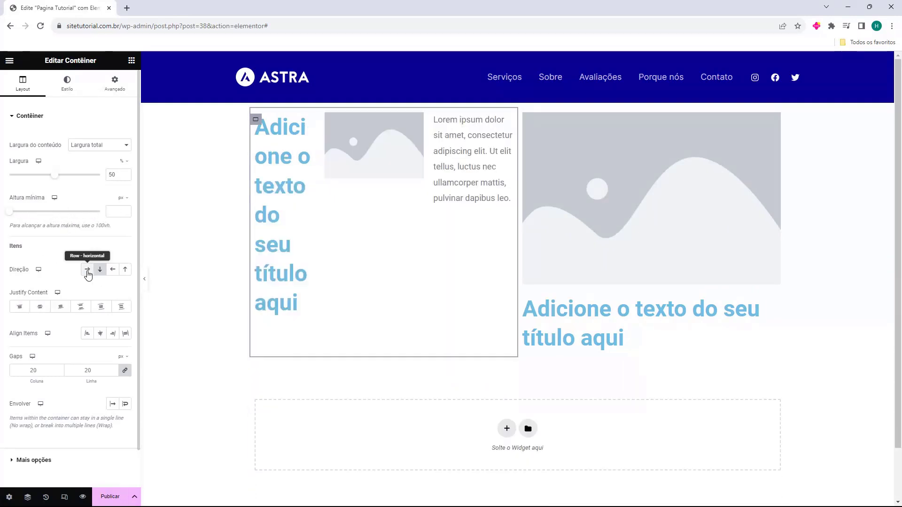
pyautogui.hotkey('ctrl', 'z')
pyautogui.click(113, 272)
pyautogui.click(125, 272)
pyautogui.click(100, 273)
# Step: Try the Justify Content options on the left column container and settle on start justification
pyautogui.scroll(-1, 71, 268)
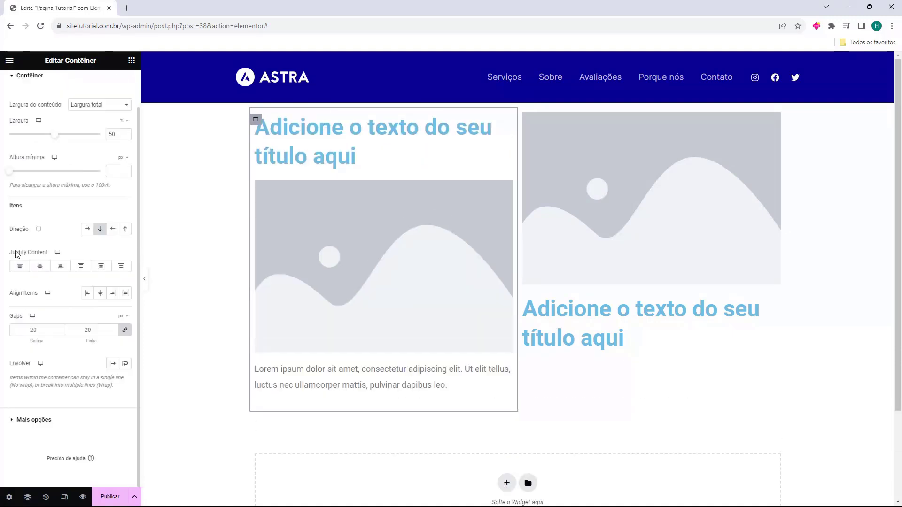
pyautogui.click(40, 267)
pyautogui.click(60, 270)
pyautogui.click(81, 270)
pyautogui.click(100, 270)
pyautogui.click(118, 268)
pyautogui.click(21, 270)
# Step: Align the left column container's items to the start and set its column and row gaps to 22 px
pyautogui.click(113, 293)
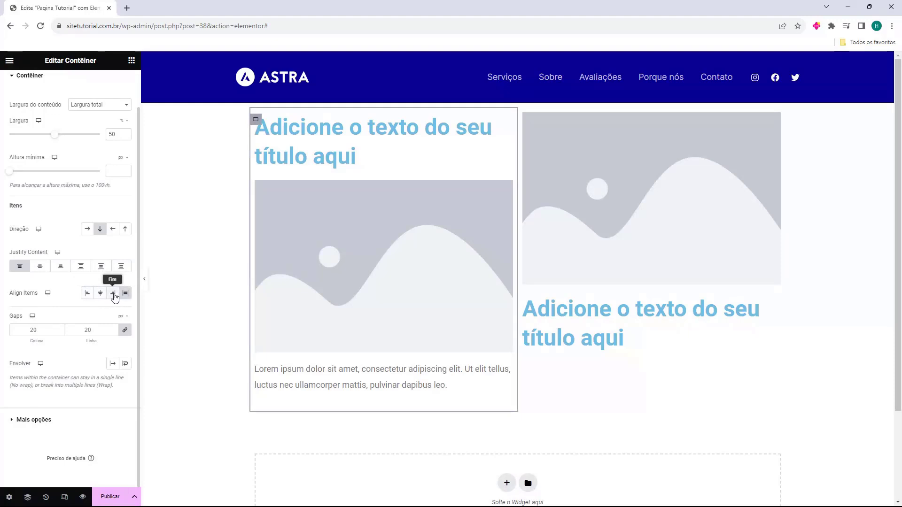
pyautogui.click(88, 294)
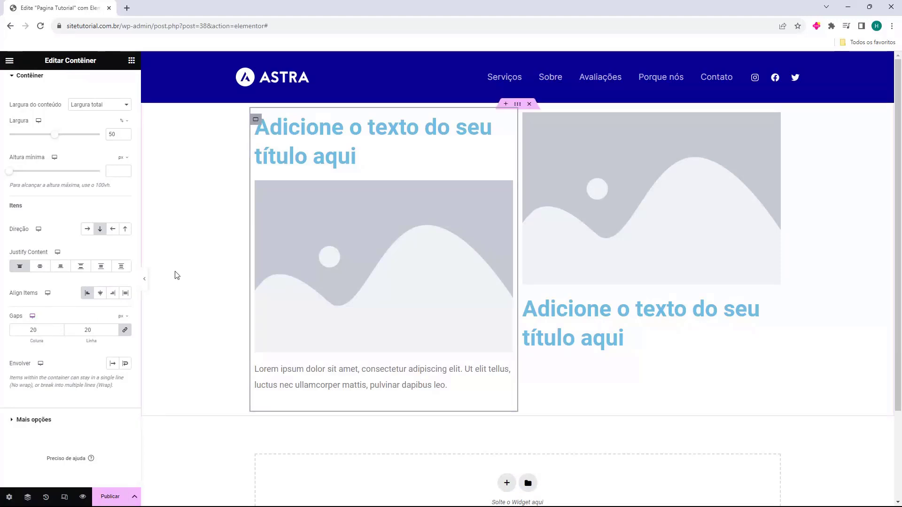
pyautogui.moveTo(60, 331); pyautogui.dragTo(61, 332)
pyautogui.click(60, 329)
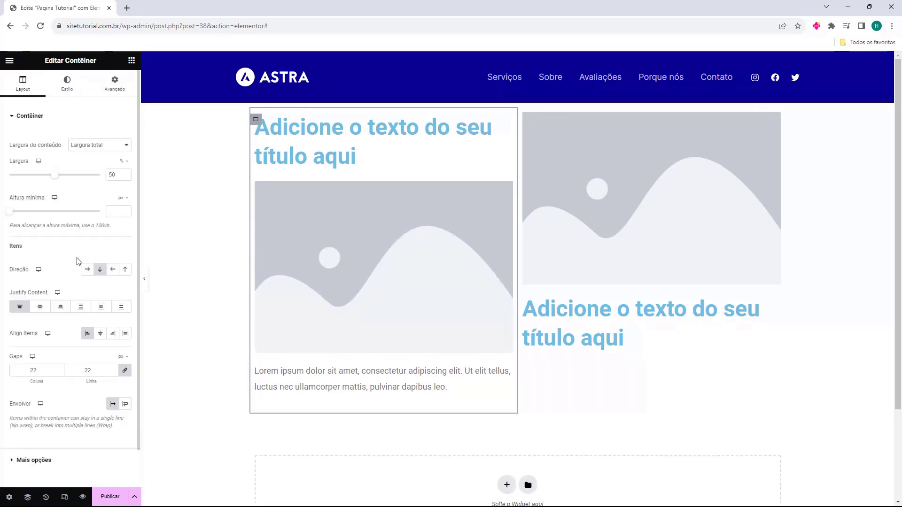
# Step: Try a classic red #C71A1A background and a gradient on the left column container, and remove the background
pyautogui.click(72, 93)
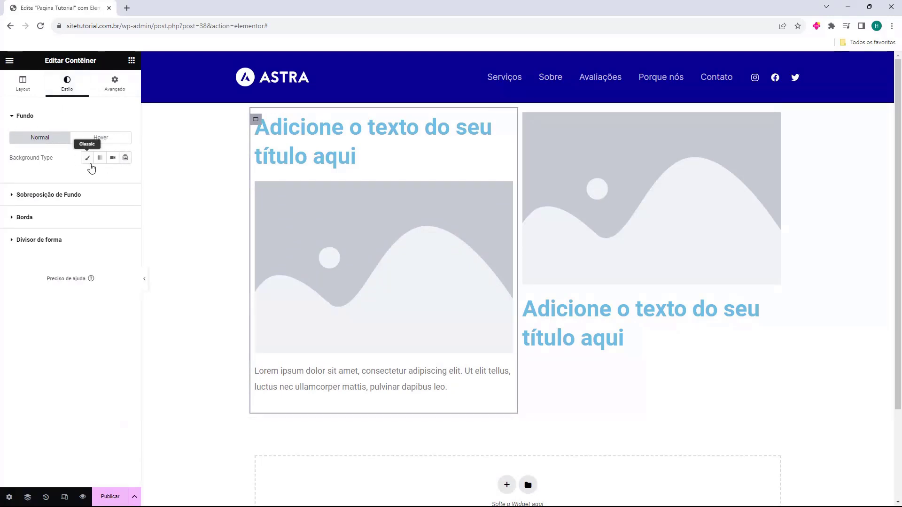
pyautogui.click(87, 158)
pyautogui.click(125, 178)
pyautogui.moveTo(114, 231); pyautogui.dragTo(165, 232)
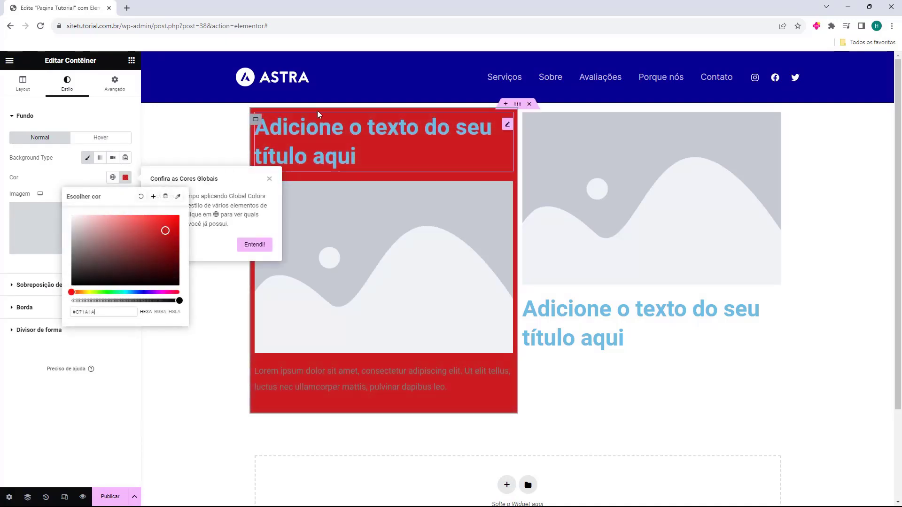
pyautogui.click(73, 188)
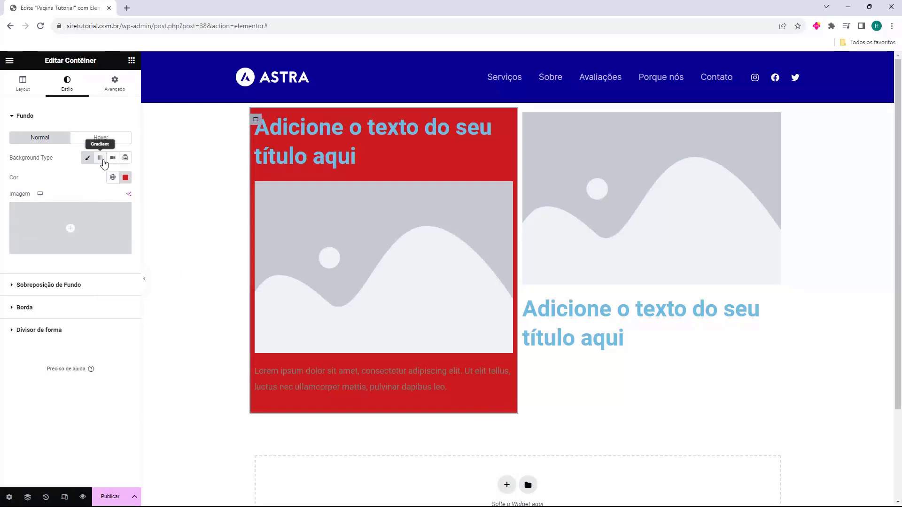
pyautogui.click(103, 159)
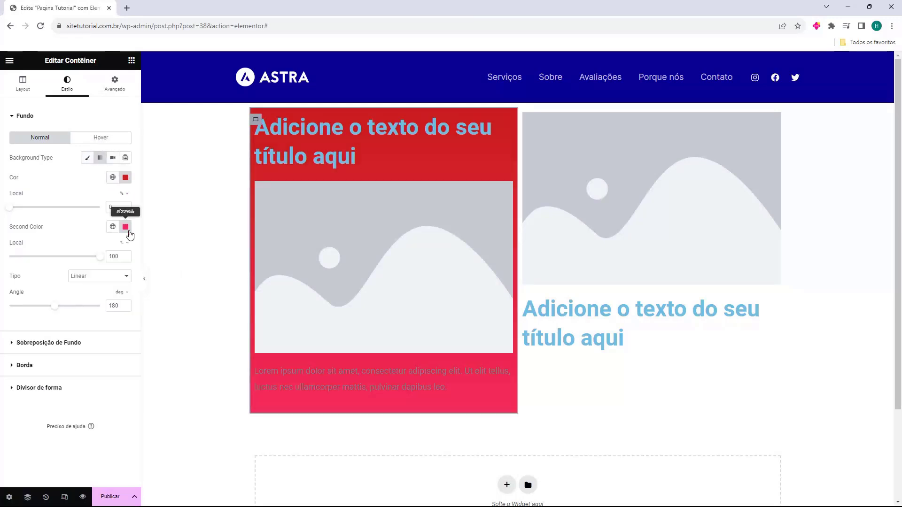
pyautogui.click(87, 158)
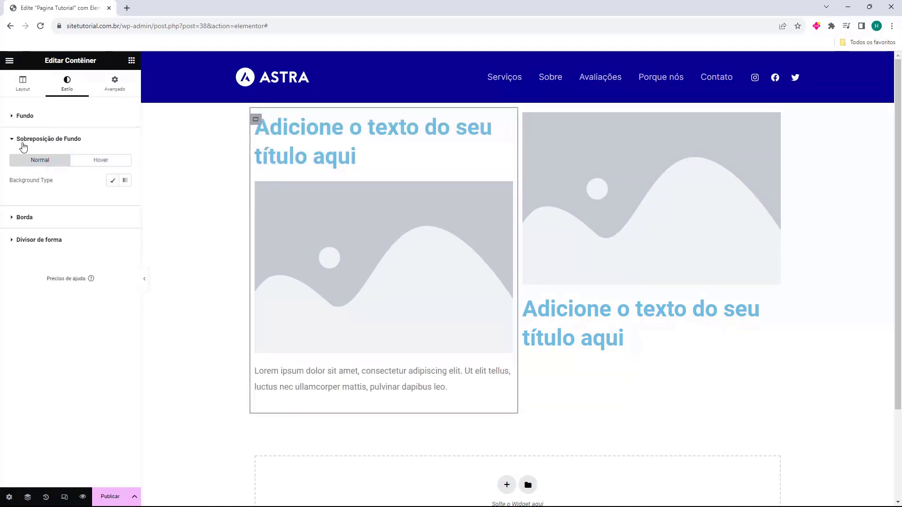
# Step: Try a classic black #000000 background overlay on the left column container and clear its colour
pyautogui.click(112, 180)
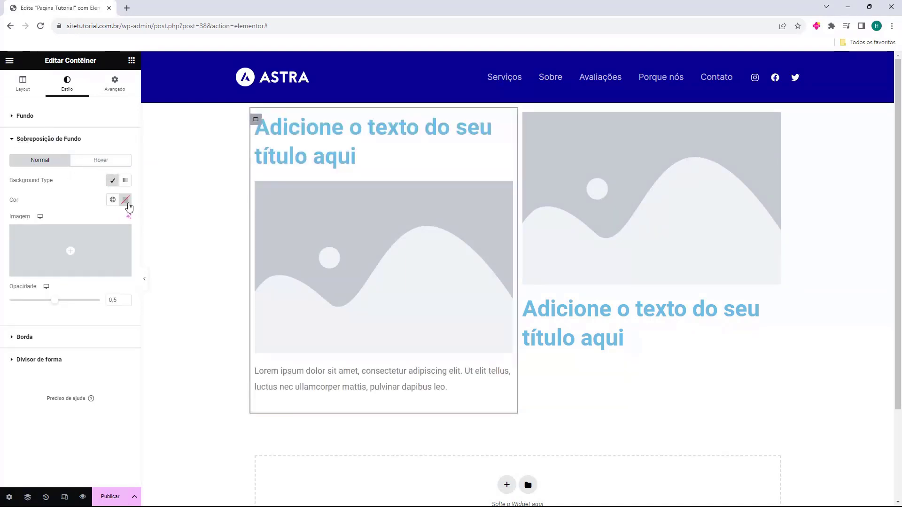
pyautogui.click(125, 199)
pyautogui.moveTo(141, 268); pyautogui.dragTo(190, 340)
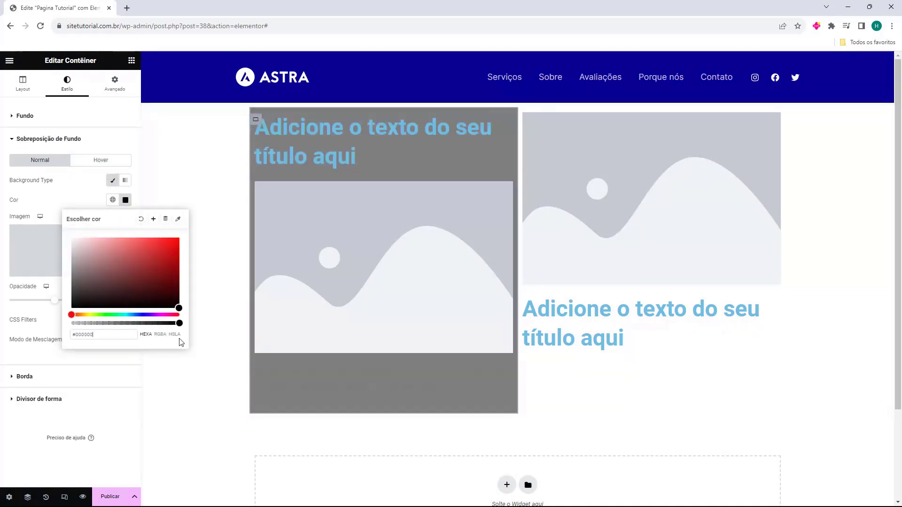
pyautogui.click(104, 250)
pyautogui.moveTo(103, 249); pyautogui.dragTo(179, 309)
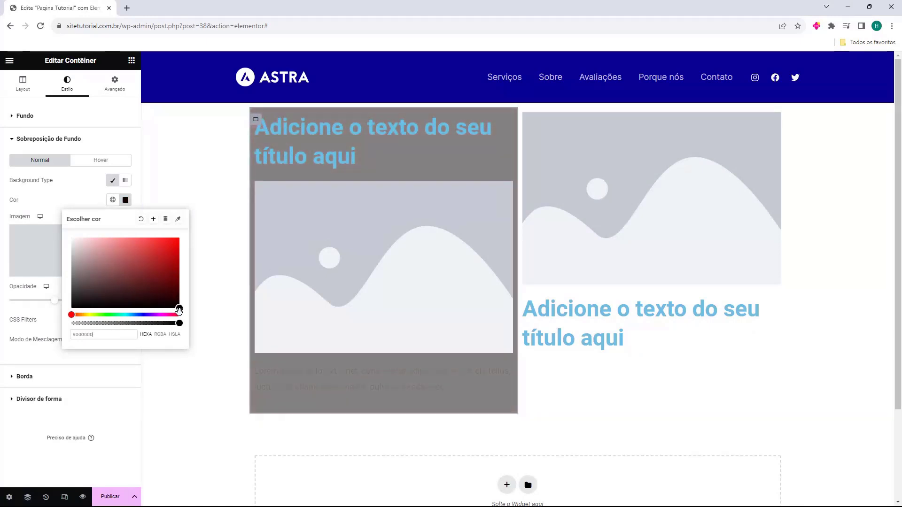
pyautogui.click(141, 219)
pyautogui.click(55, 140)
# Step: Try a 16 px Duplo border on the left column container with corner rounding of 15 px and 4 px
pyautogui.click(46, 165)
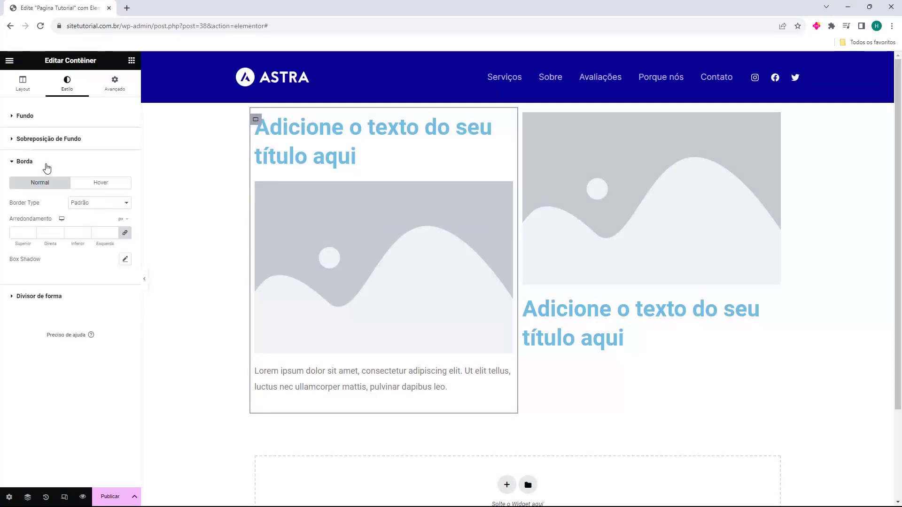
pyautogui.press('BackSpace')
pyautogui.write('15')
pyautogui.click(80, 205)
pyautogui.click(85, 229)
pyautogui.click(90, 206)
pyautogui.click(87, 235)
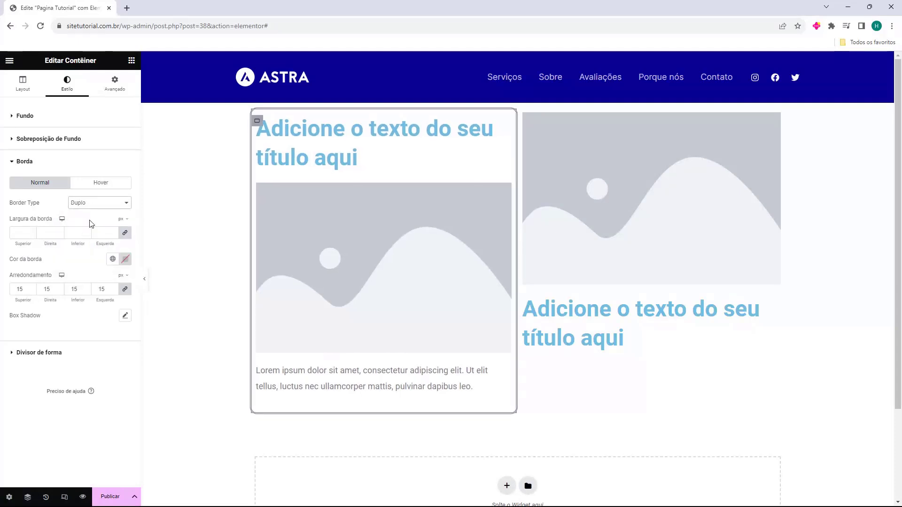
pyautogui.click(31, 233)
pyautogui.write('9')
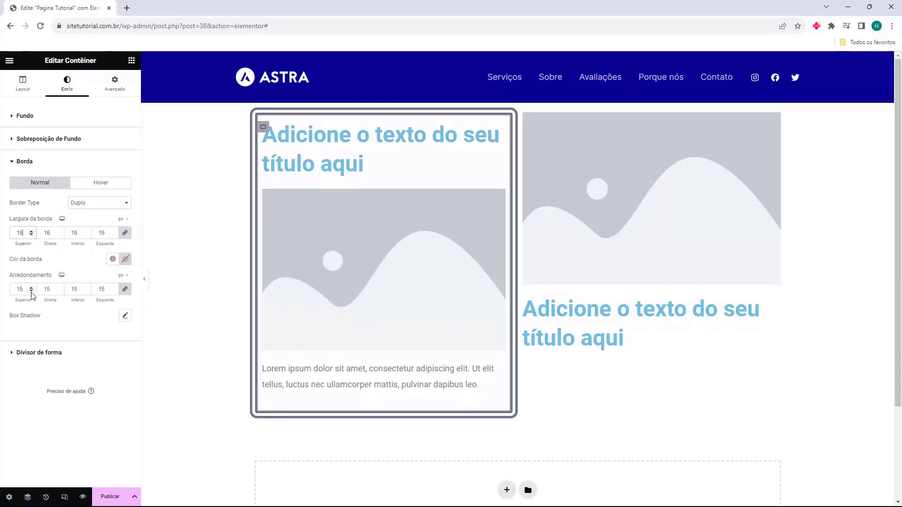
pyautogui.click(31, 291)
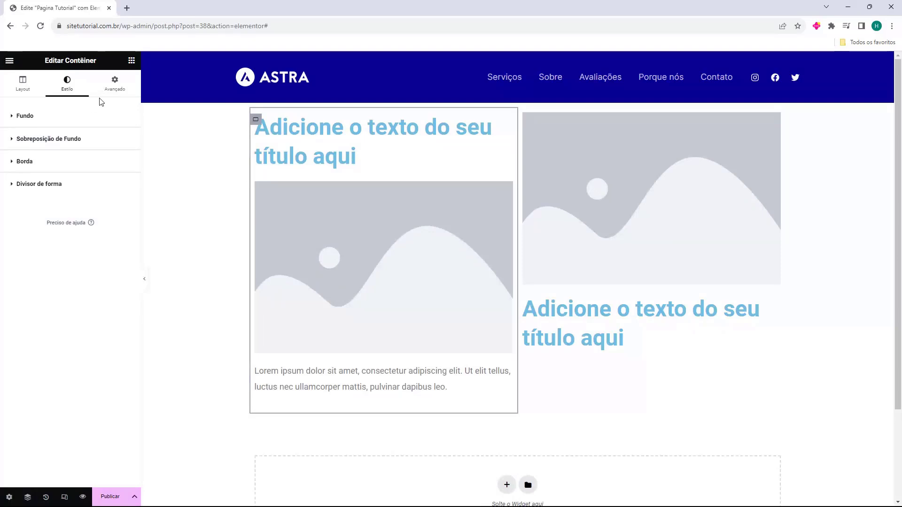
# Step: Set the left column container's margin to 0 px on all four sides in its advanced layout settings
pyautogui.click(112, 89)
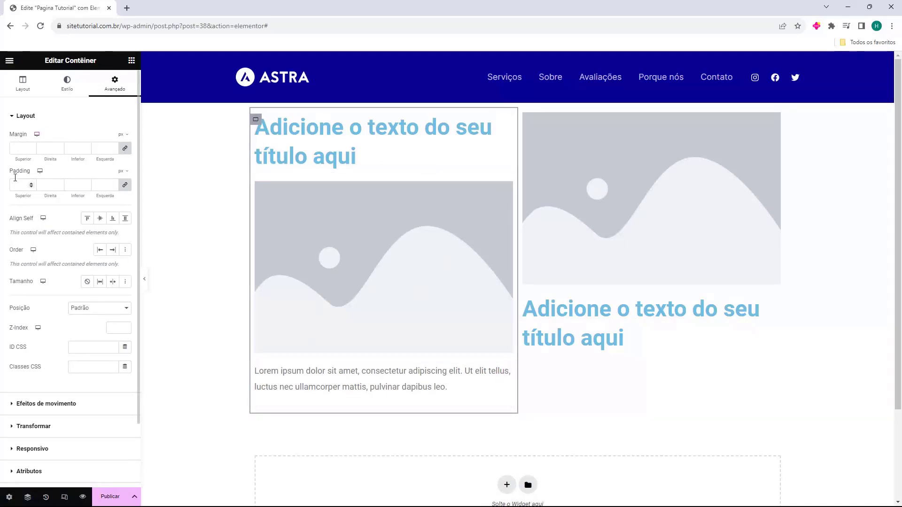
pyautogui.moveTo(9, 173); pyautogui.dragTo(31, 170)
pyautogui.click(23, 149)
pyautogui.write('0')
pyautogui.moveTo(11, 136); pyautogui.dragTo(25, 136)
pyautogui.click(21, 137)
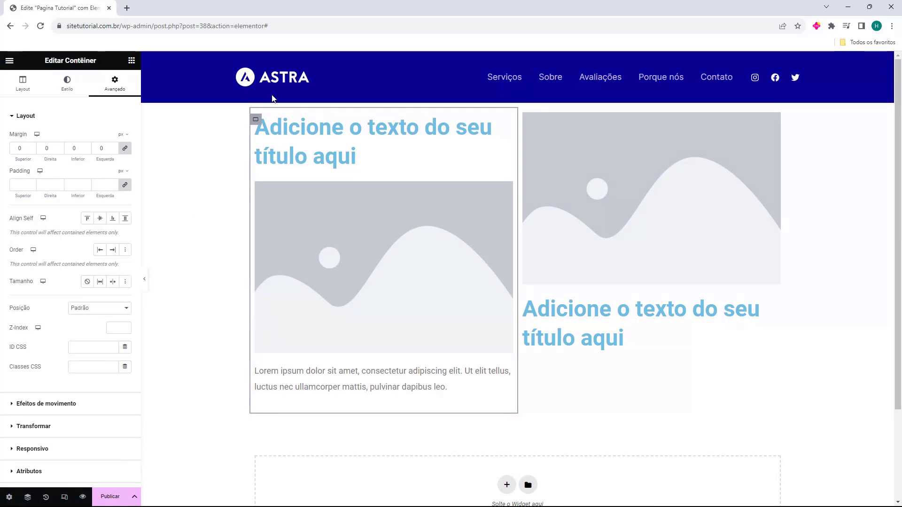
pyautogui.moveTo(8, 172); pyautogui.dragTo(27, 172)
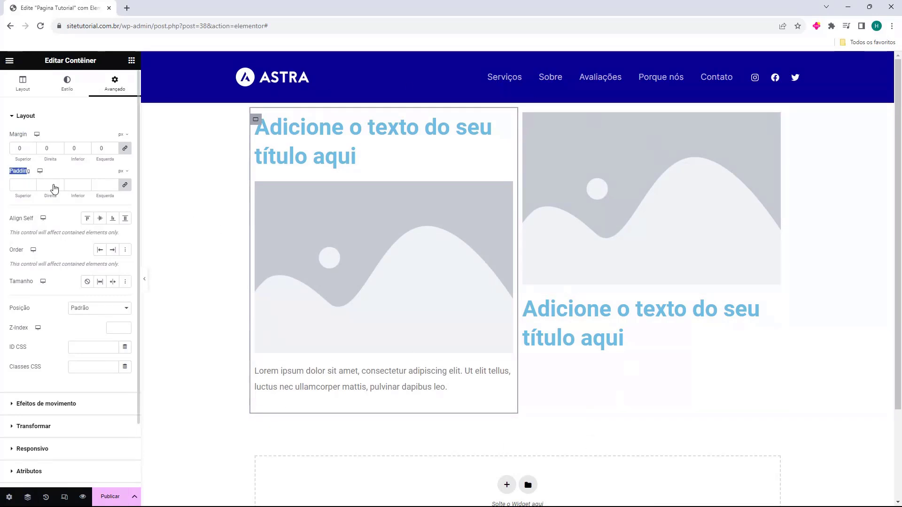
# Step: Set the left column container's margin to 36 px on all sides and its padding to 50, 77, 73 and 63 px
pyautogui.click(33, 147)
pyautogui.moveTo(33, 151); pyautogui.dragTo(32, 147)
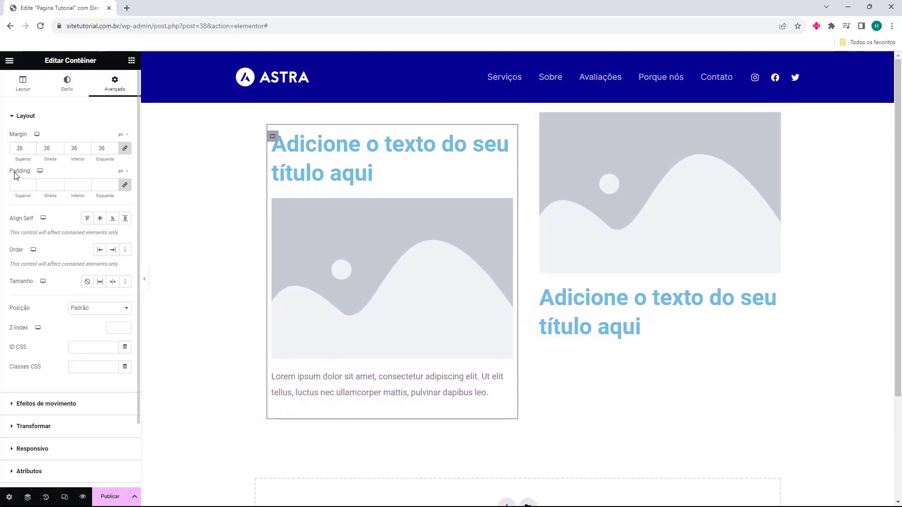
pyautogui.moveTo(32, 186); pyautogui.dragTo(33, 185)
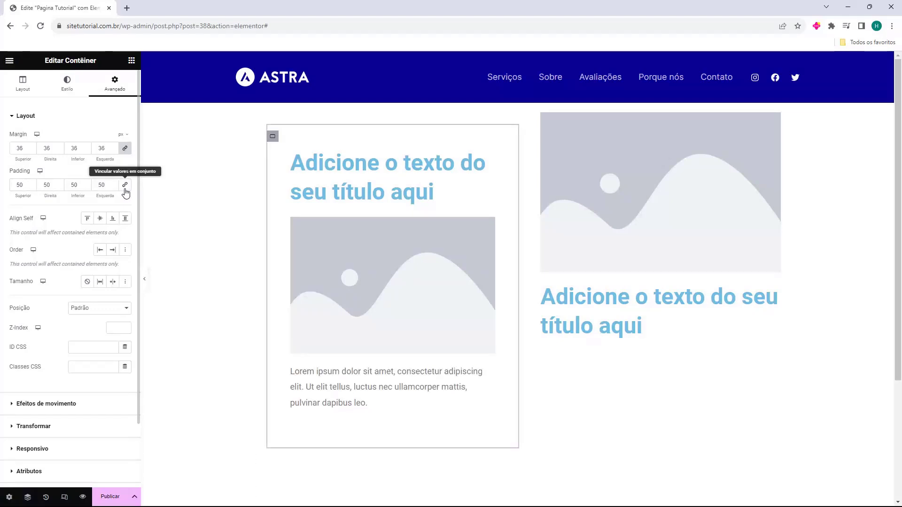
pyautogui.moveTo(86, 183); pyautogui.dragTo(112, 185)
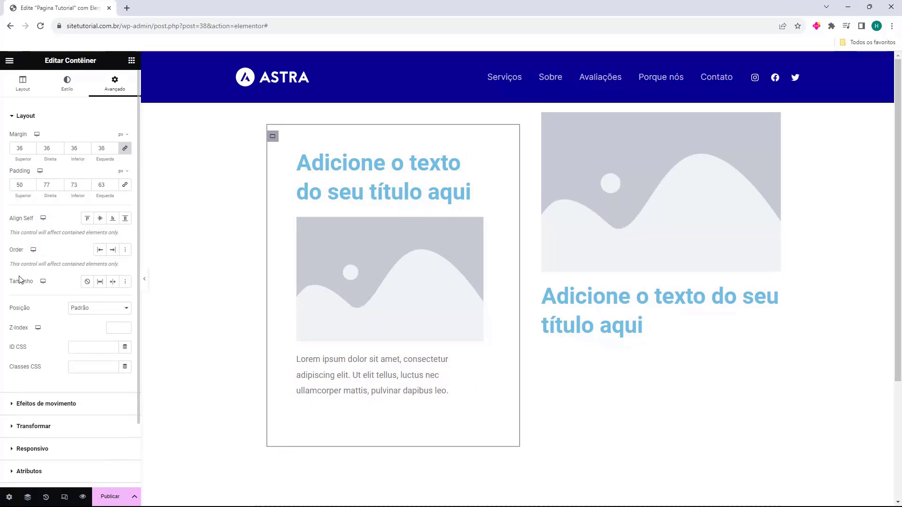
pyautogui.moveTo(18, 310); pyautogui.dragTo(30, 310)
pyautogui.click(13, 310)
pyautogui.click(17, 316)
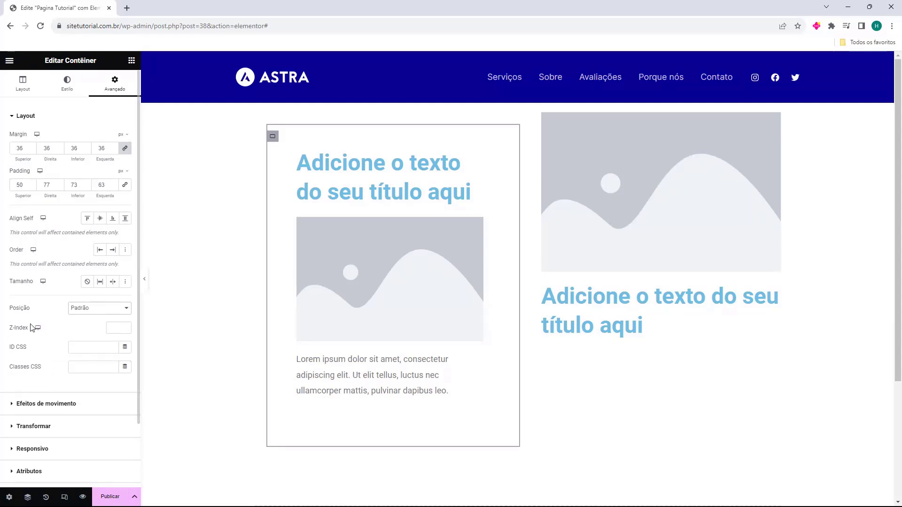
# Step: Try the Fade In Down and Fade In Left entrance animations on the left column container and check the tablet setting
pyautogui.scroll(-3, 37, 280)
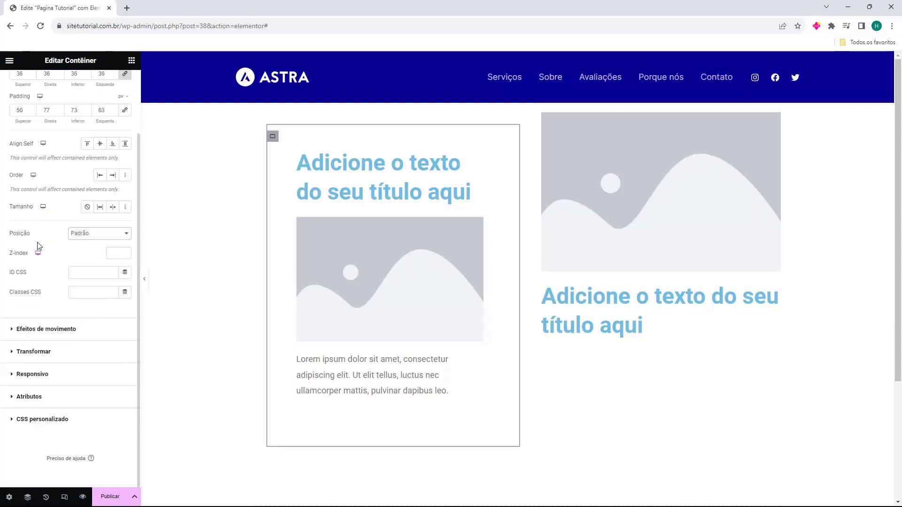
pyautogui.click(46, 329)
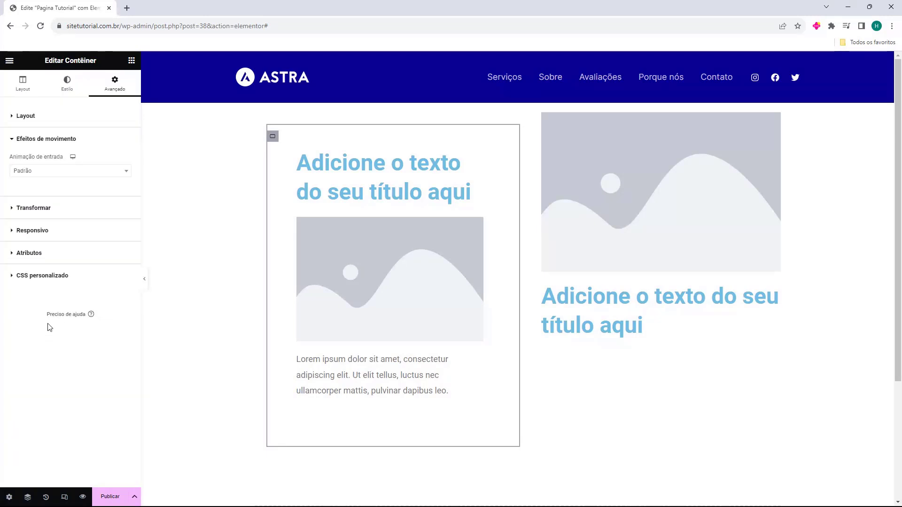
pyautogui.click(40, 174)
pyautogui.click(40, 234)
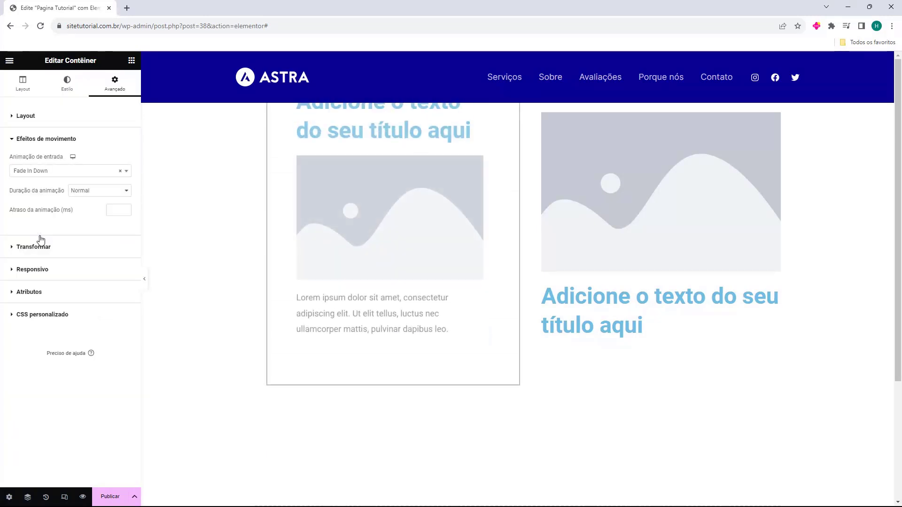
pyautogui.click(62, 173)
pyautogui.click(65, 247)
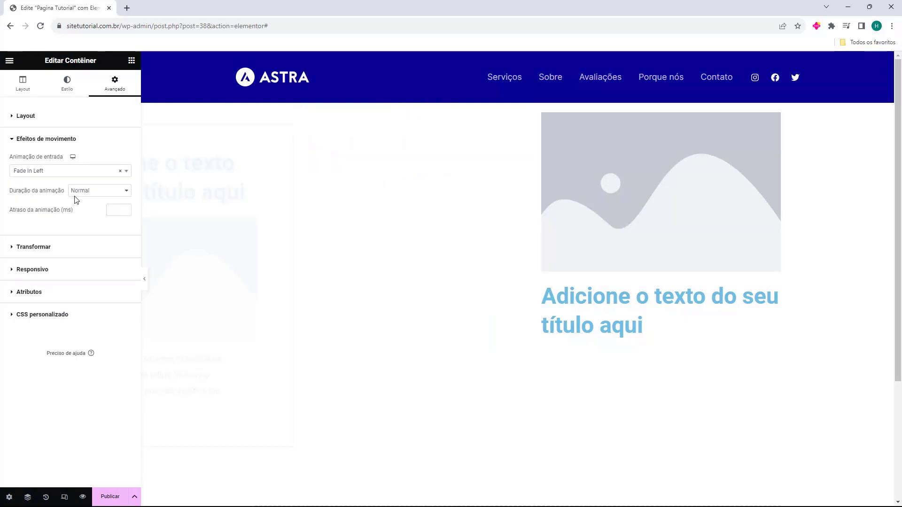
pyautogui.click(74, 163)
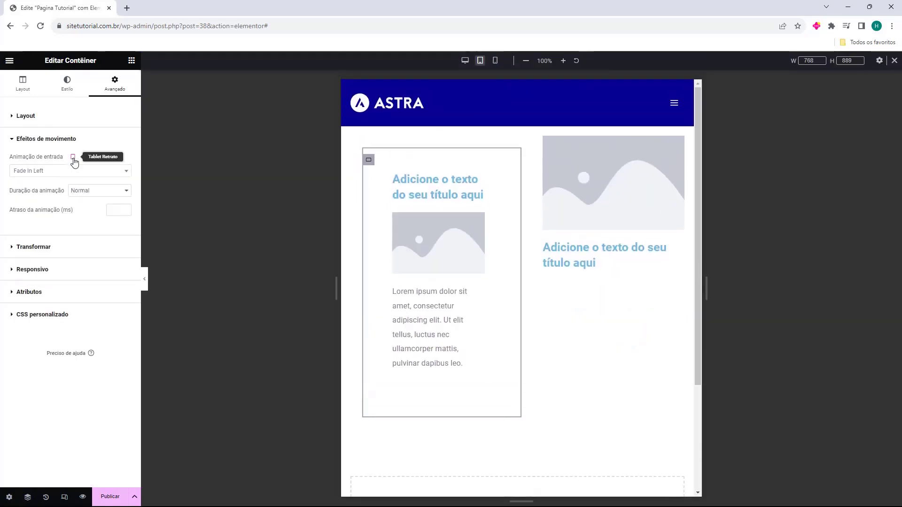
pyautogui.click(74, 174)
# Step: Look over the left column container's transform options and try hiding the container on desktop in its responsive visibility settings
pyautogui.click(33, 161)
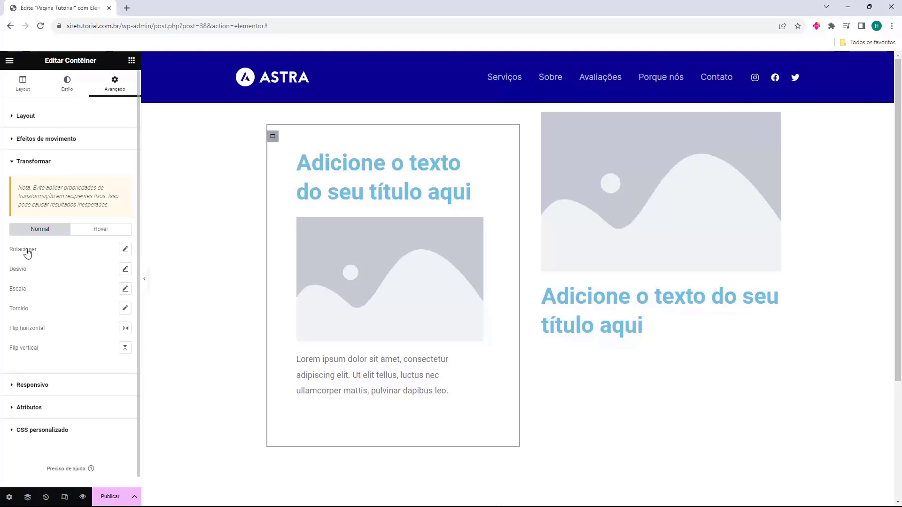
pyautogui.click(32, 384)
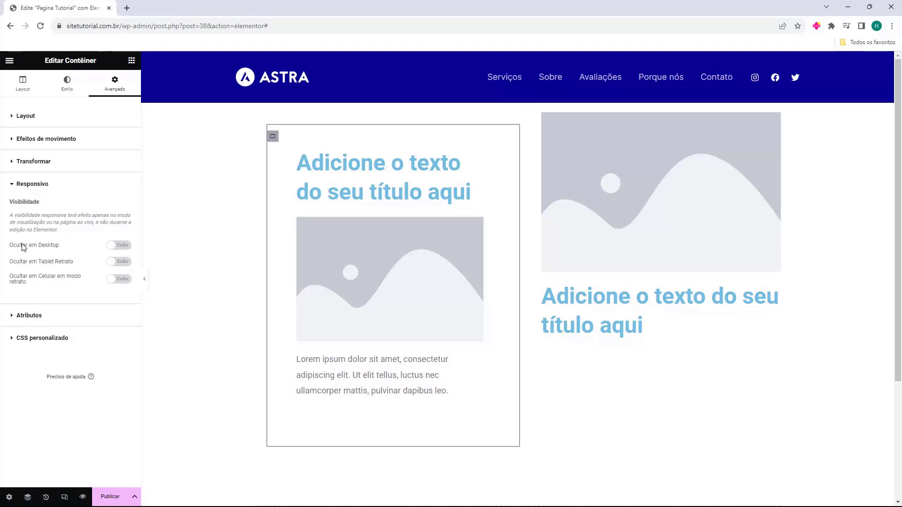
pyautogui.click(118, 247)
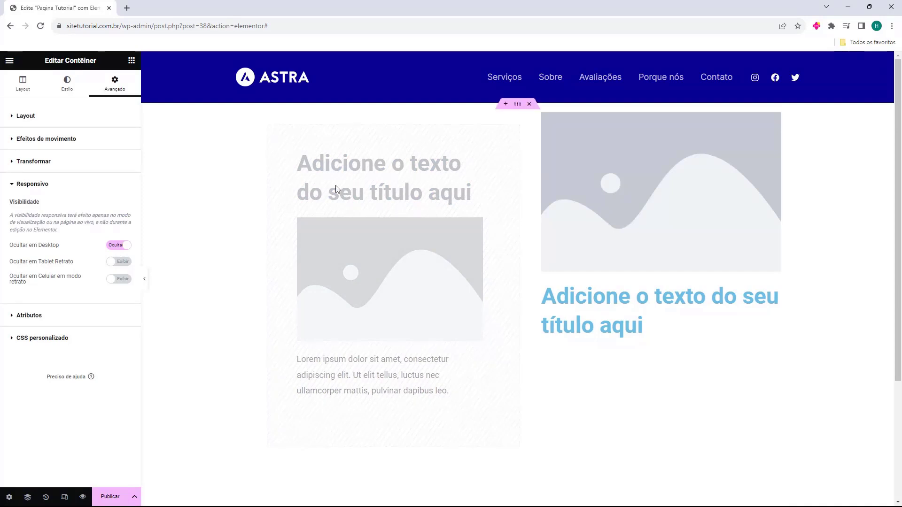
pyautogui.click(118, 245)
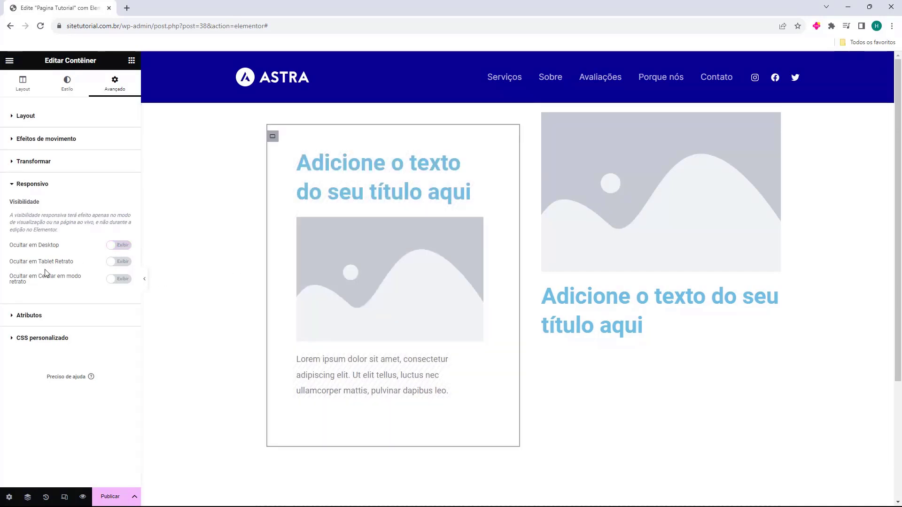
# Step: Look over the left column container's attributes, custom CSS, style and layout settings
pyautogui.click(30, 314)
pyautogui.click(21, 413)
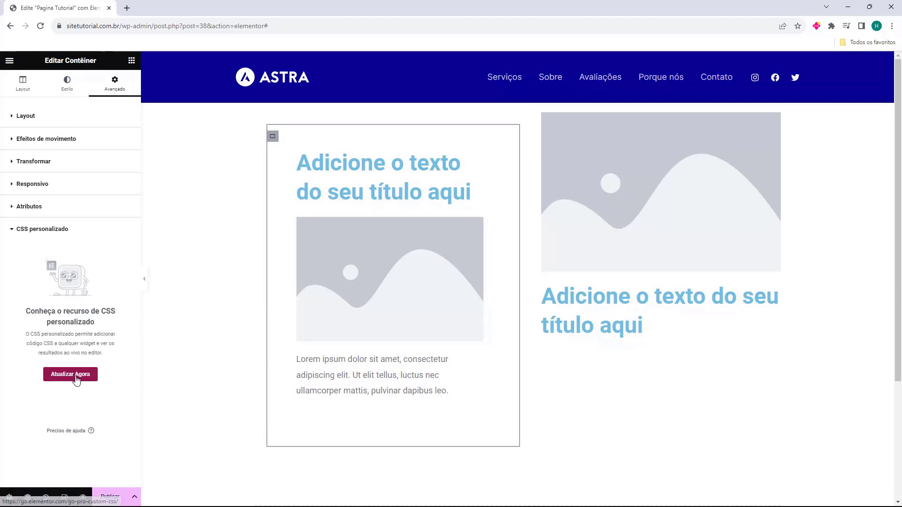
pyautogui.click(71, 89)
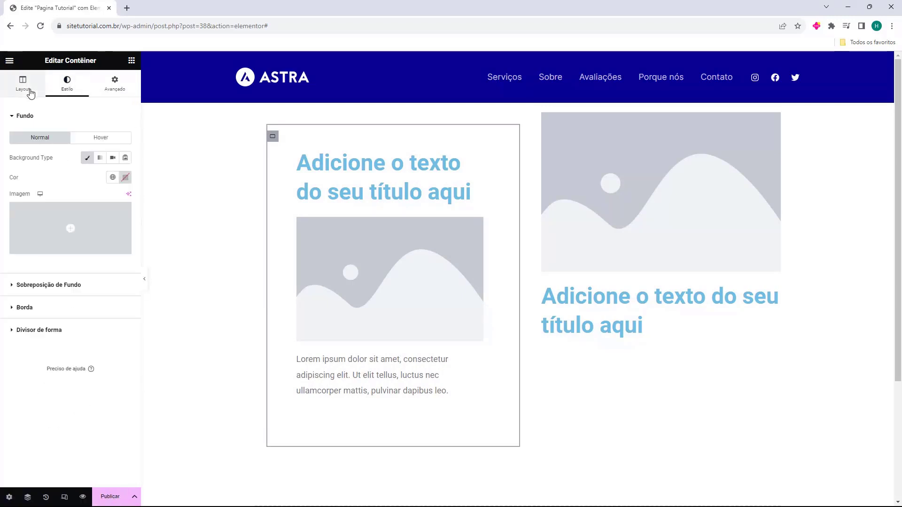
pyautogui.click(25, 89)
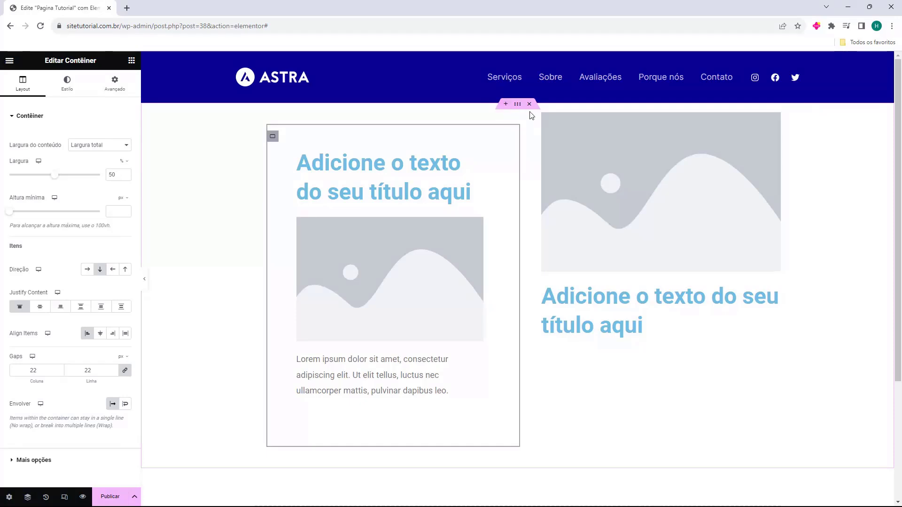
# Step: Try adding a new container above the two-column container and dismiss the insertion area
pyautogui.click(506, 104)
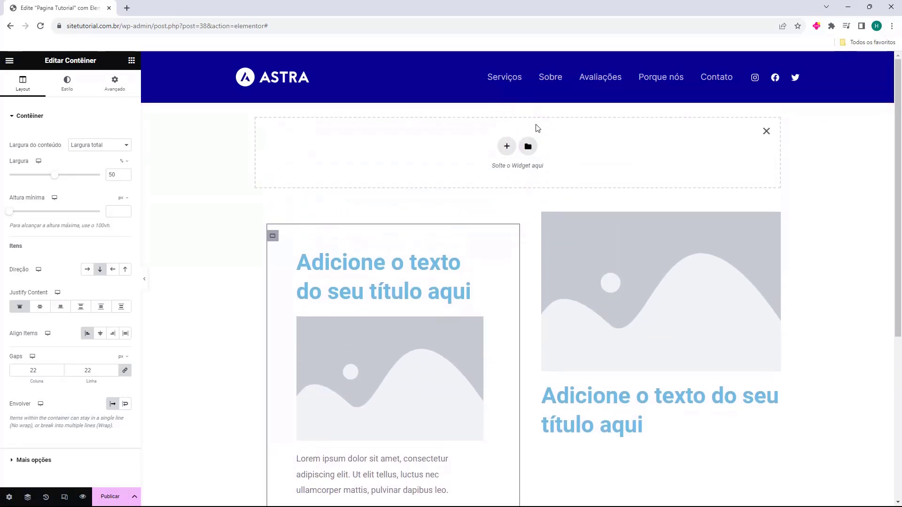
pyautogui.click(765, 132)
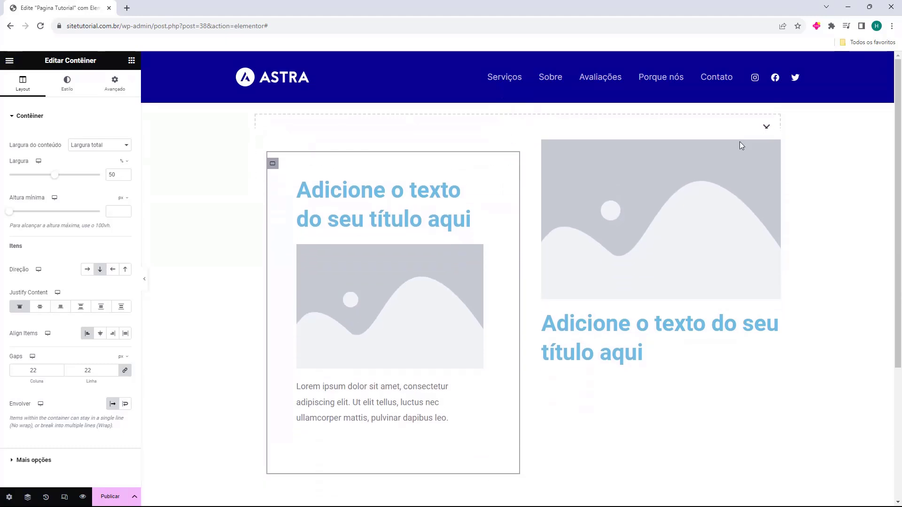
# Step: Set the outer two-column container's content width to Boxed and its width to 1032 px
pyautogui.click(516, 105)
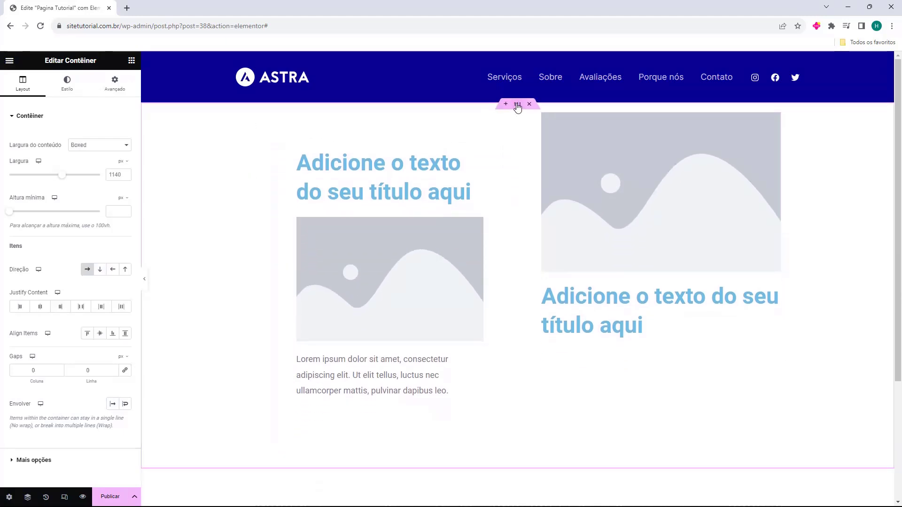
pyautogui.click(117, 145)
pyautogui.click(96, 166)
pyautogui.click(94, 148)
pyautogui.click(89, 155)
pyautogui.moveTo(66, 175)
pyautogui.mouseDown()
pyautogui.moveTo(81, 179)
pyautogui.moveTo(53, 182)
pyautogui.mouseUp()
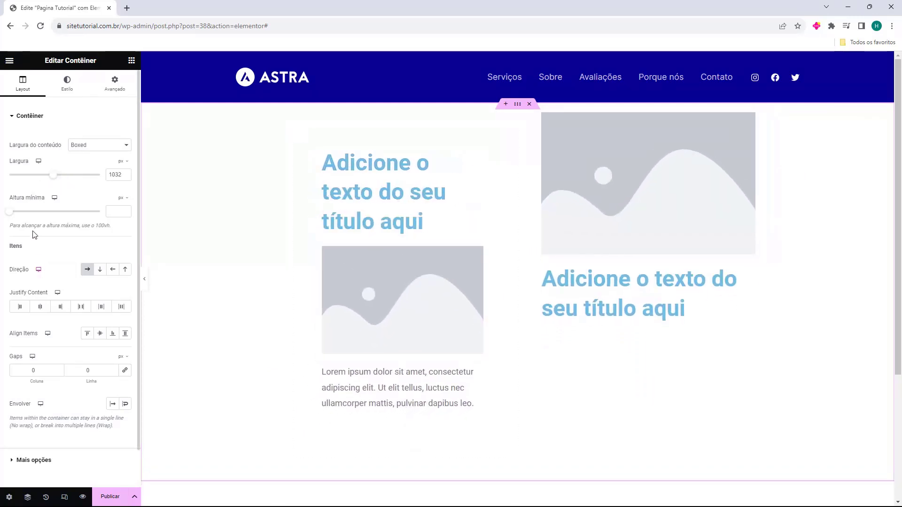
# Step: Look over the outer container's layout, style and advanced settings
pyautogui.scroll(-1, 58, 201)
pyautogui.scroll(1, 58, 146)
pyautogui.click(67, 85)
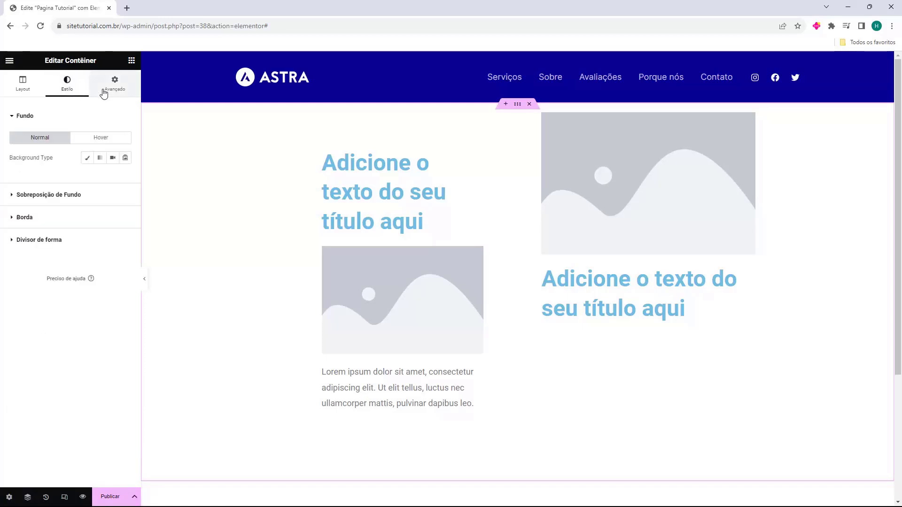
pyautogui.click(104, 91)
pyautogui.click(31, 93)
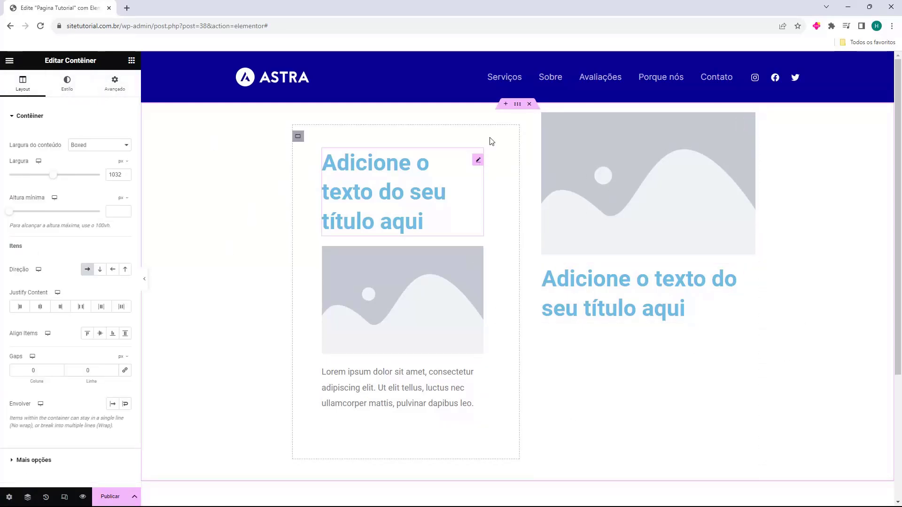
# Step: Delete the two-column container and add a new container with the structure of four equal columns
pyautogui.click(529, 104)
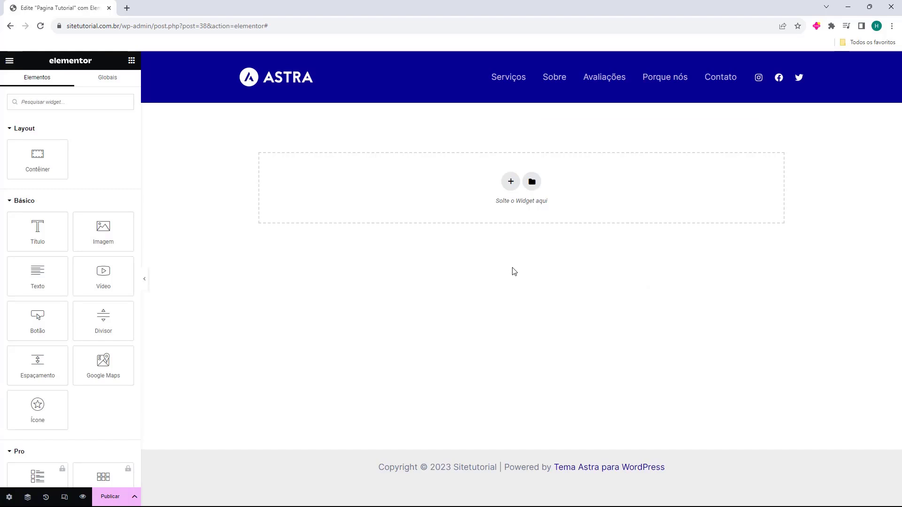
pyautogui.click(510, 183)
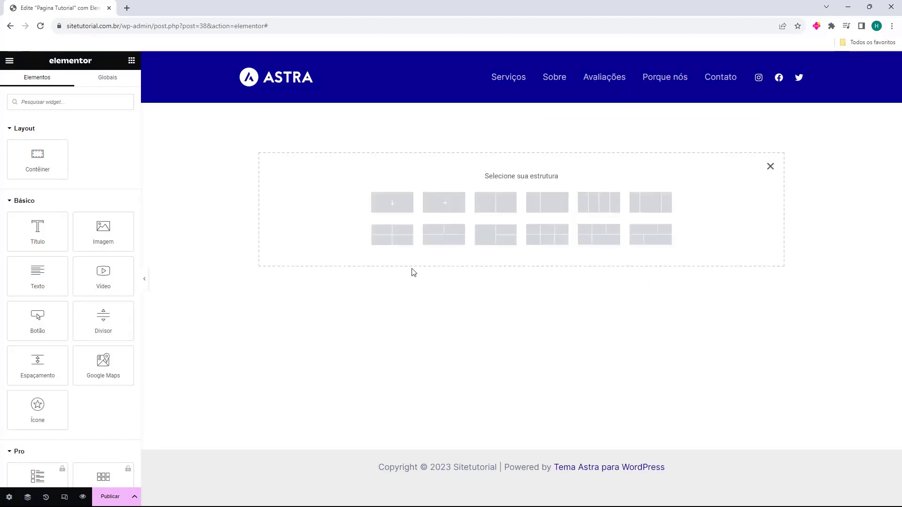
pyautogui.click(603, 204)
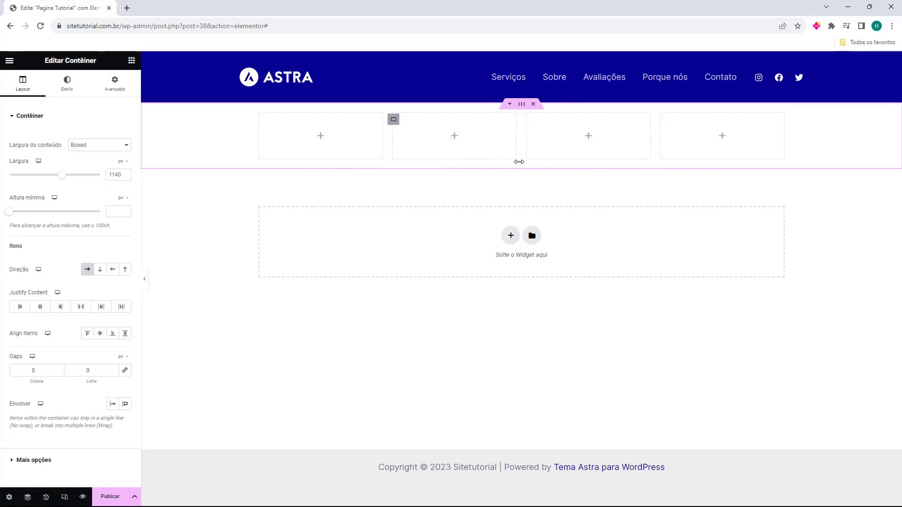
# Step: Add a Título widget to the first column with an Imagem widget beneath it
pyautogui.click(132, 61)
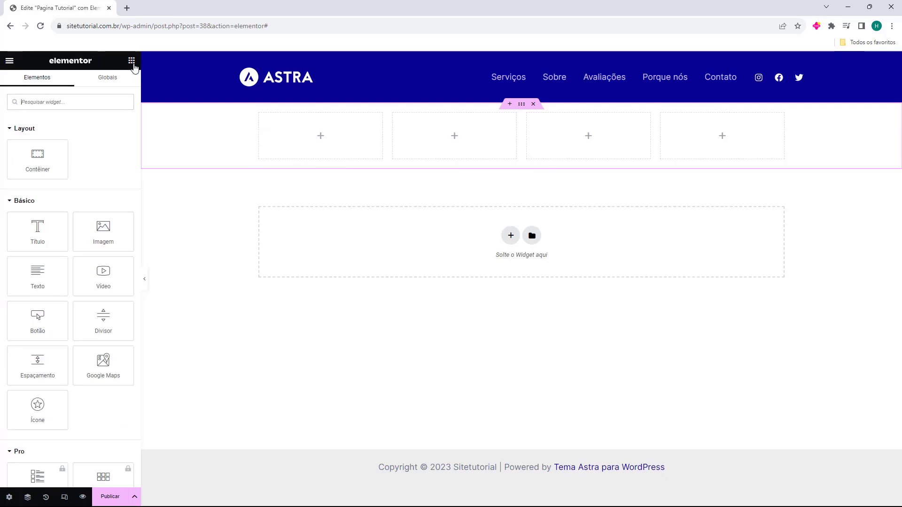
pyautogui.moveTo(53, 246); pyautogui.dragTo(329, 149)
pyautogui.click(132, 60)
pyautogui.moveTo(102, 230); pyautogui.dragTo(330, 205)
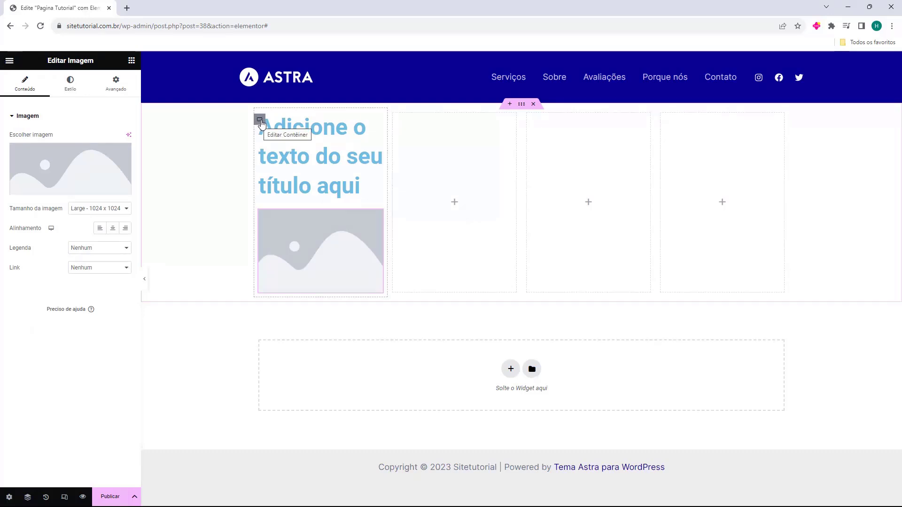
# Step: Duplicate the first column container with the title and image, and duplicate the resulting copy
pyautogui.rightClick(262, 123)
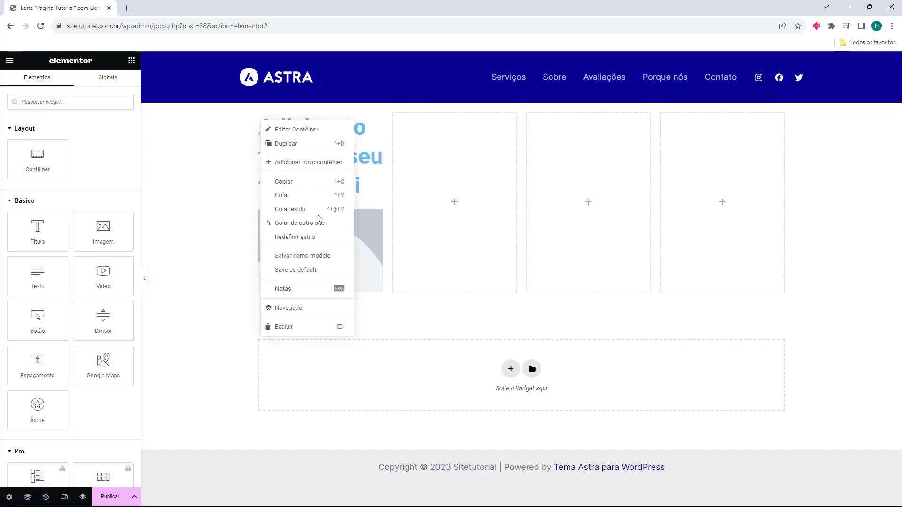
pyautogui.click(299, 148)
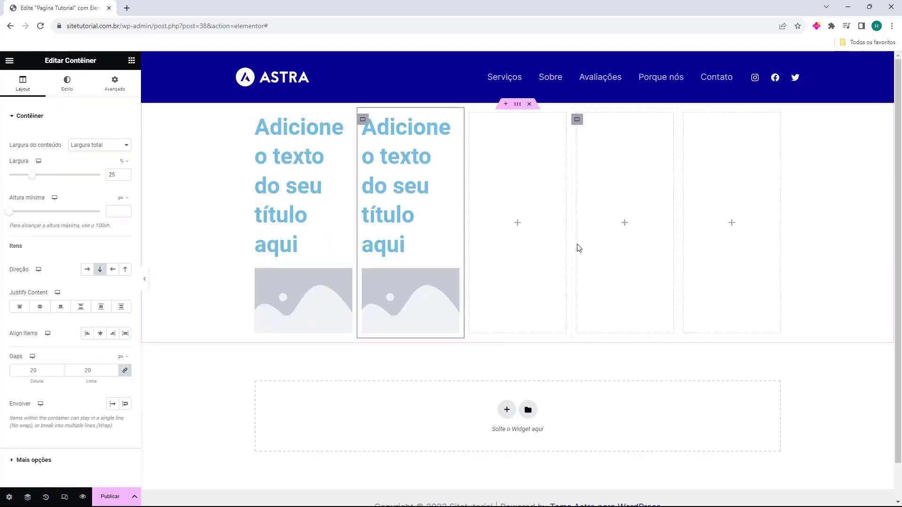
pyautogui.rightClick(362, 118)
pyautogui.click(393, 145)
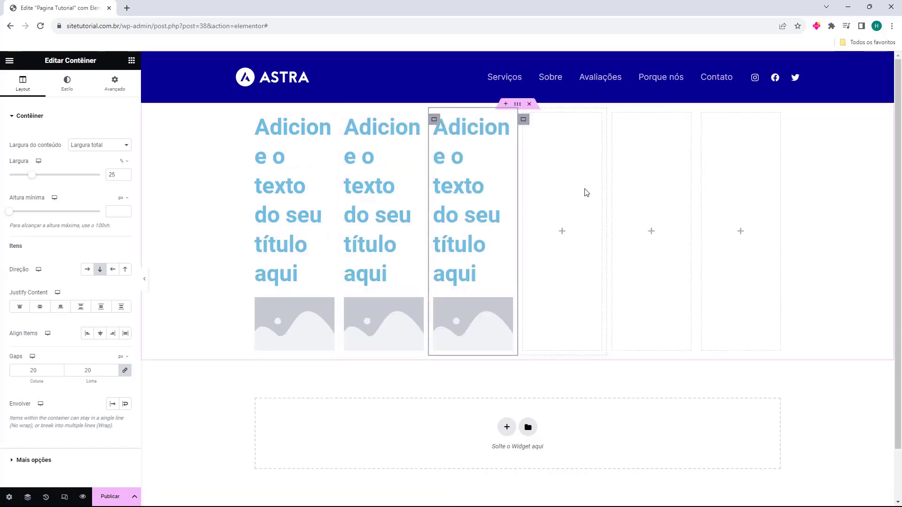
# Step: Delete the three empty column containers beside the filled columns
pyautogui.click(524, 125)
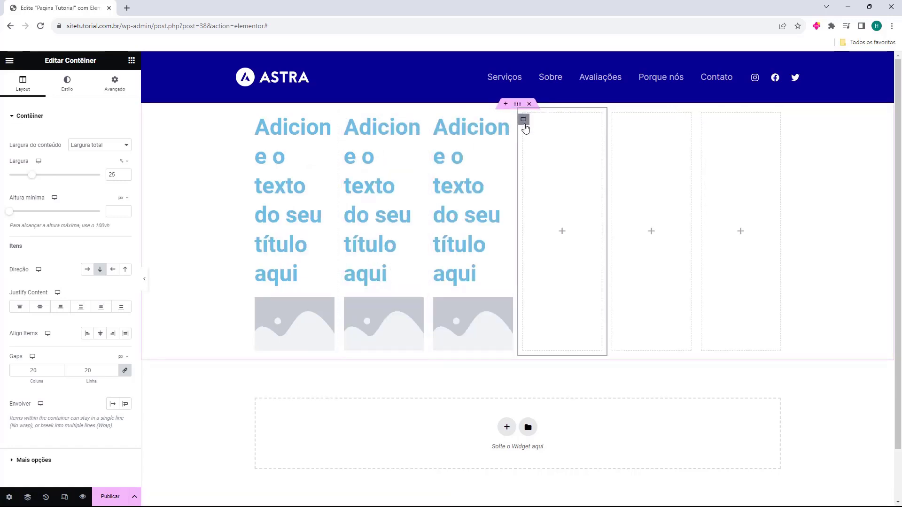
pyautogui.rightClick(524, 125)
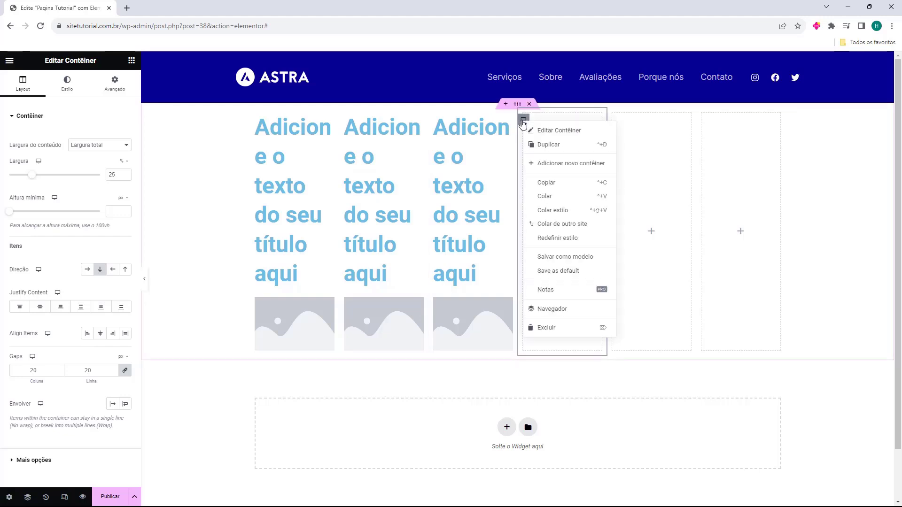
pyautogui.click(540, 327)
pyautogui.rightClick(581, 123)
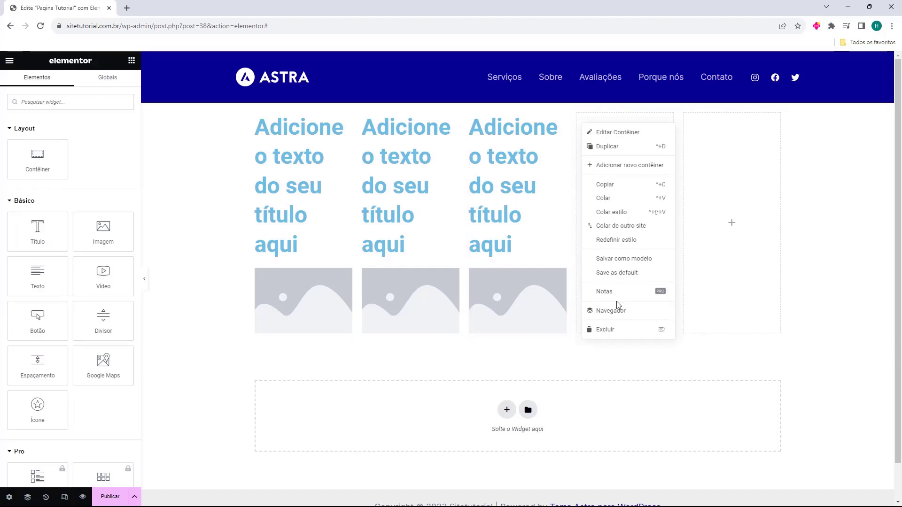
pyautogui.click(612, 331)
pyautogui.rightClick(662, 121)
pyautogui.click(681, 330)
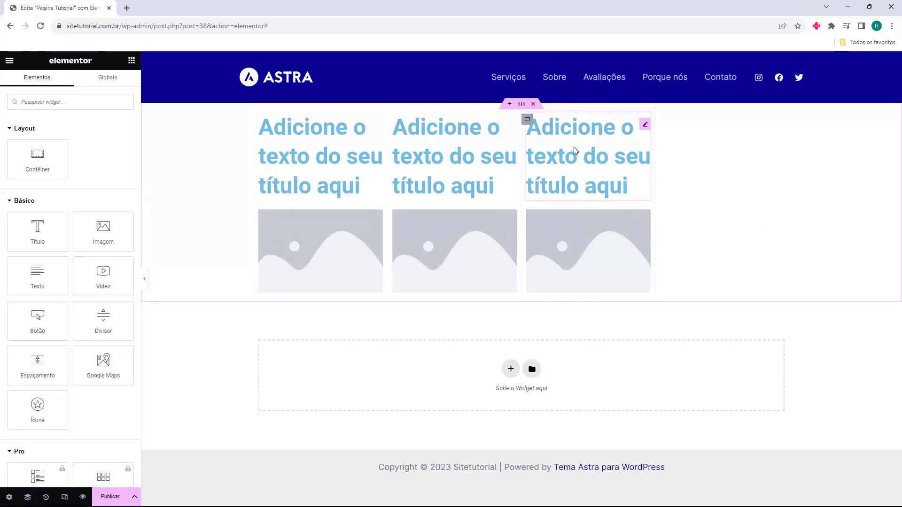
# Step: Duplicate the third title-and-image column to make a fourth, and retitle the four columns 1, 2, 3 and 4 in order
pyautogui.rightClick(528, 121)
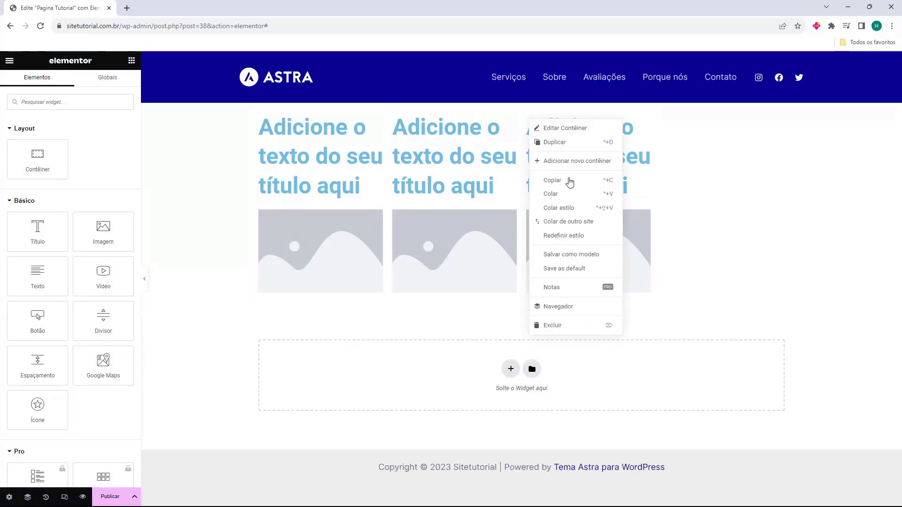
pyautogui.click(557, 142)
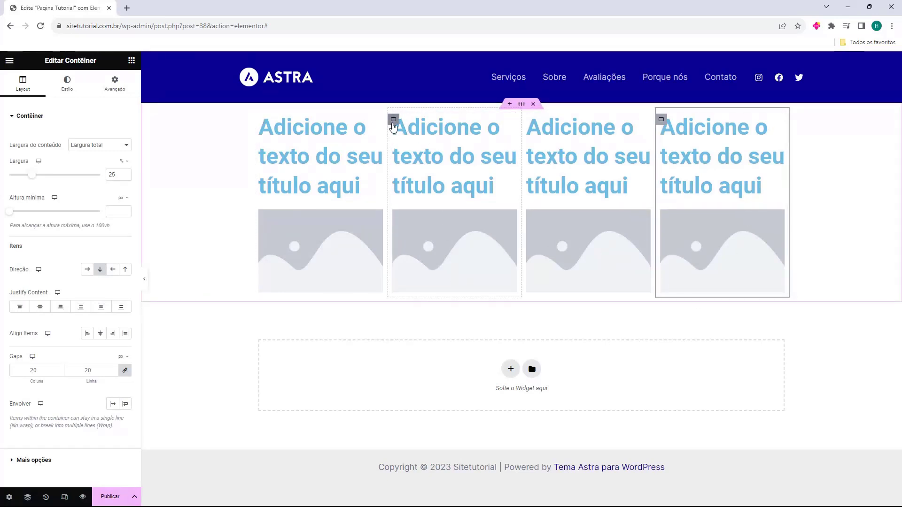
pyautogui.click(326, 146)
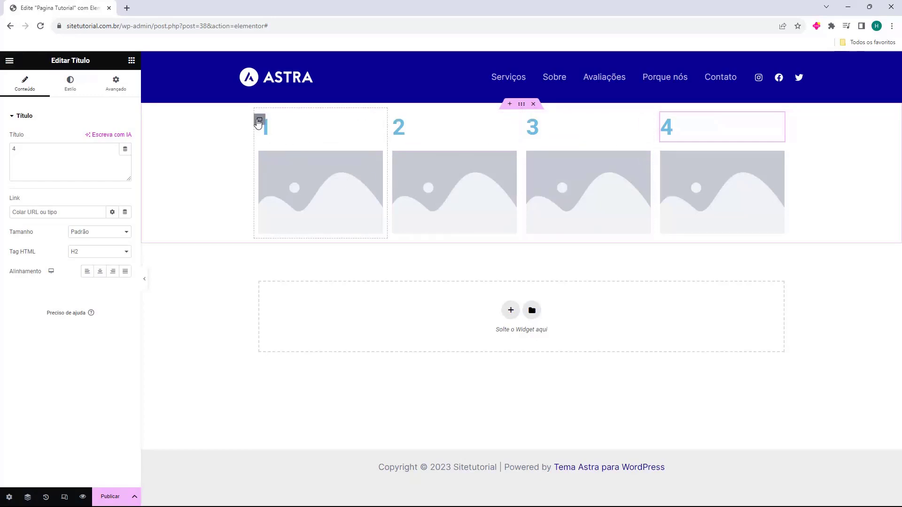
# Step: Reorder the column containers to 2, 3, 4, 1 by moving column 1 after column 3 and column 4 ahead of column 1
pyautogui.moveTo(260, 121); pyautogui.dragTo(523, 143)
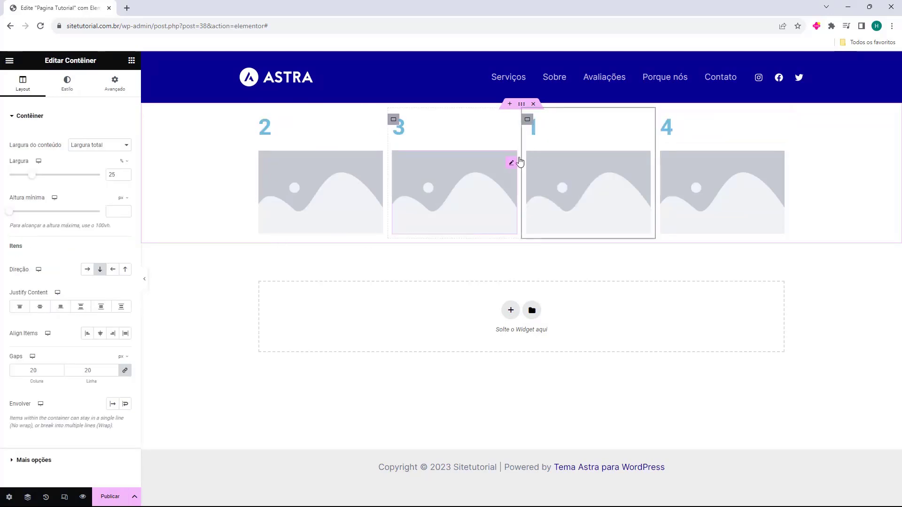
pyautogui.moveTo(660, 128); pyautogui.dragTo(483, 146)
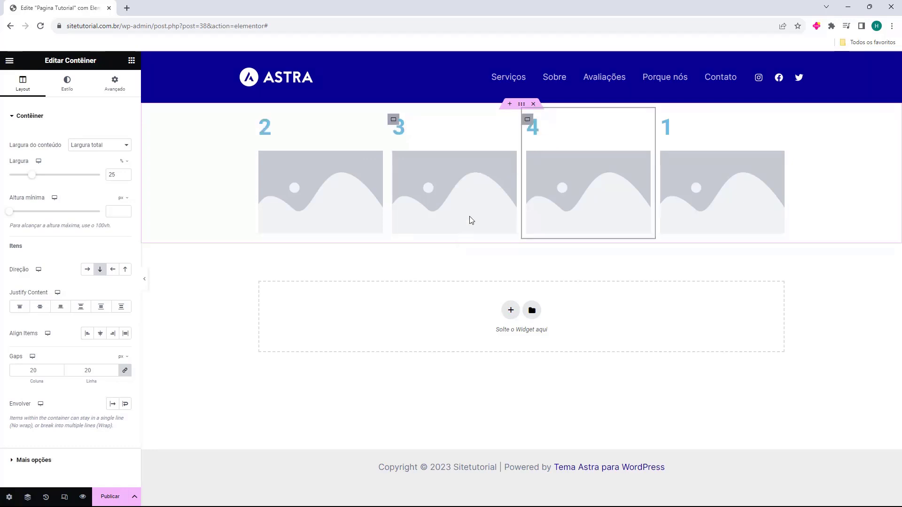
# Step: Delete the four-column container and add a new container with the structure of two rows of three equal columns
pyautogui.click(533, 104)
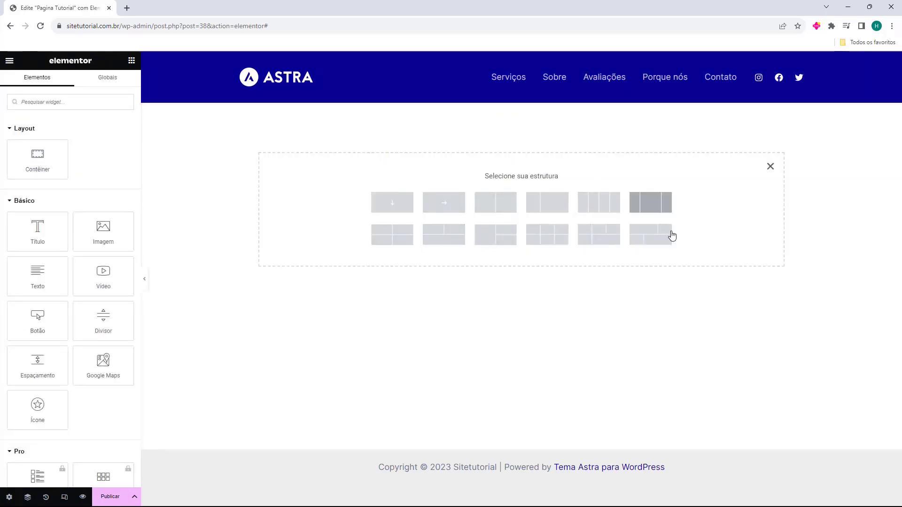
pyautogui.click(548, 246)
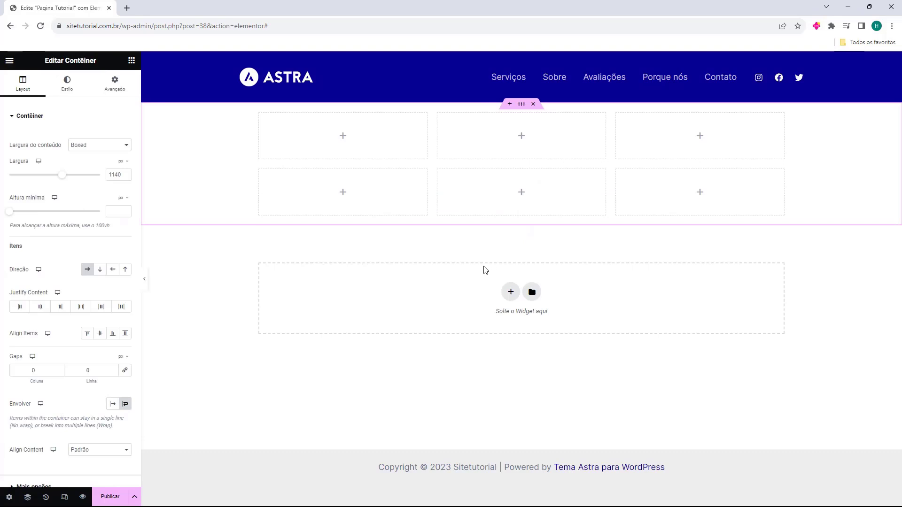
# Step: Add a container with two equal columns below, and beneath it a three-column container with a wide middle column
pyautogui.click(510, 292)
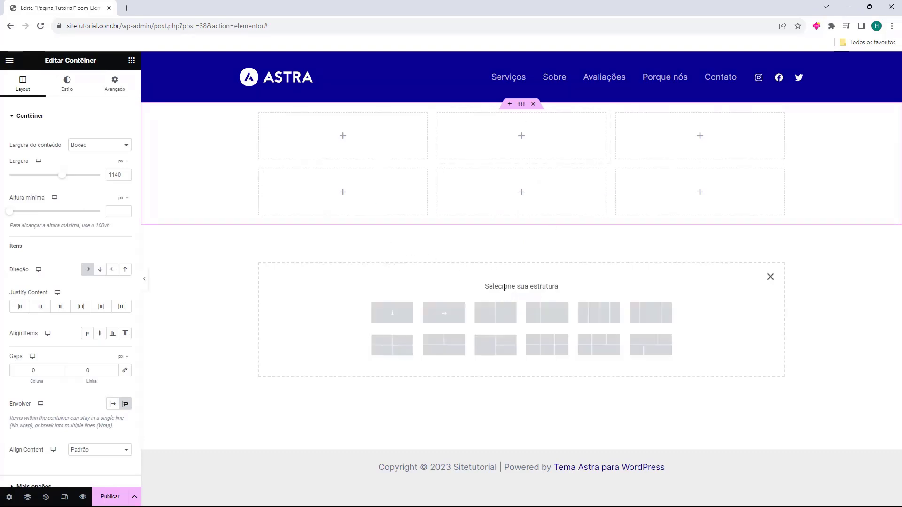
pyautogui.click(479, 319)
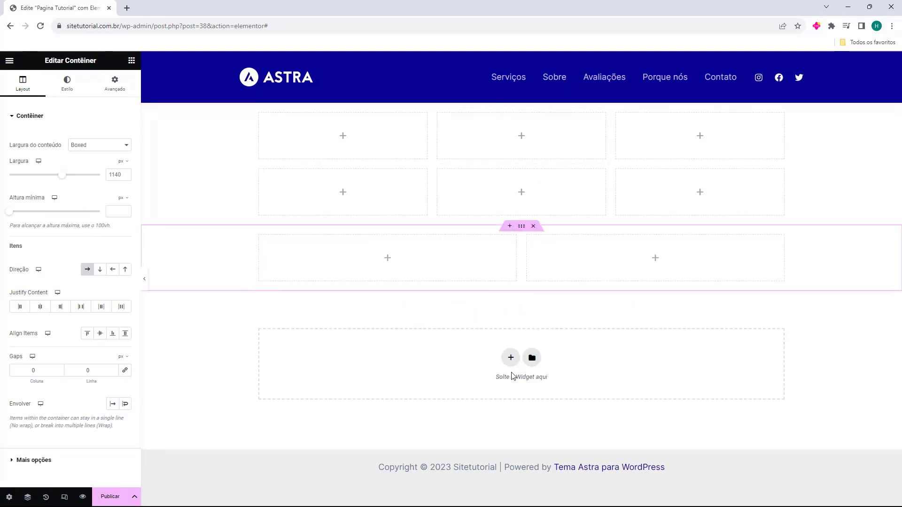
pyautogui.click(510, 357)
pyautogui.click(643, 380)
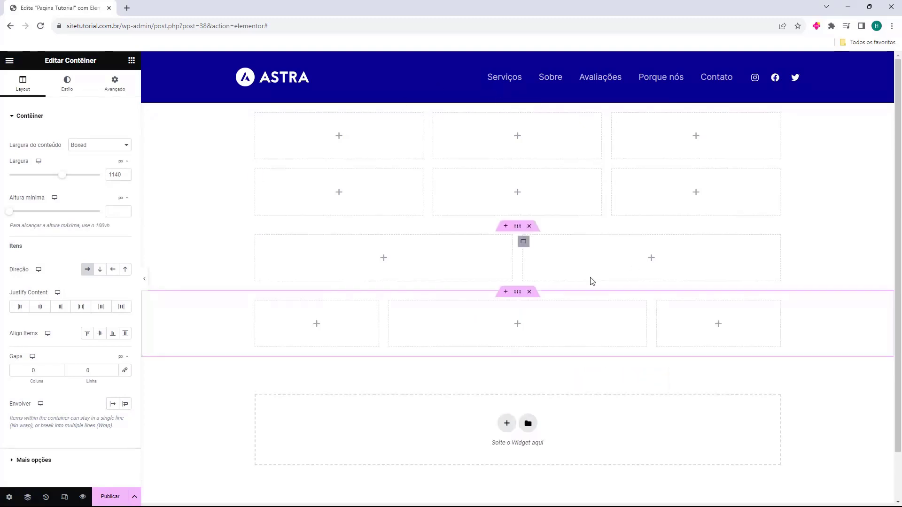
# Step: Return to the widget list and publish the page
pyautogui.click(132, 61)
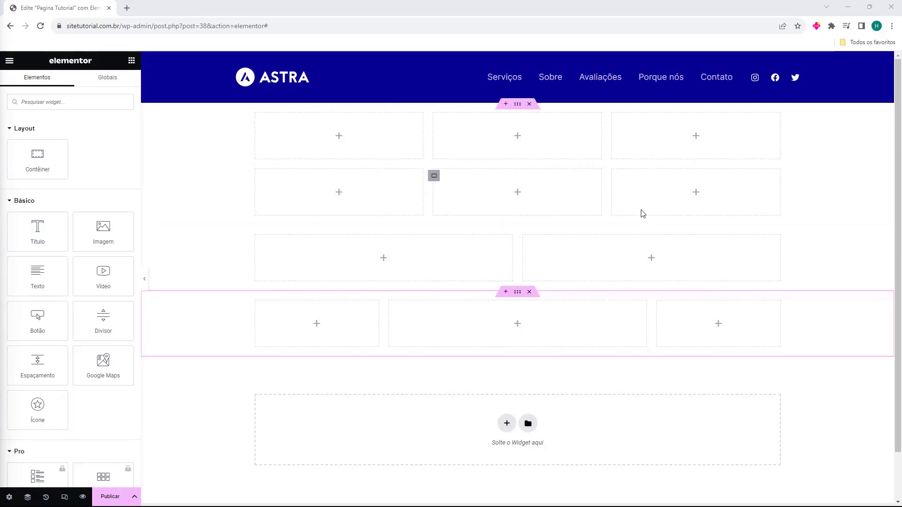
pyautogui.click(311, 372)
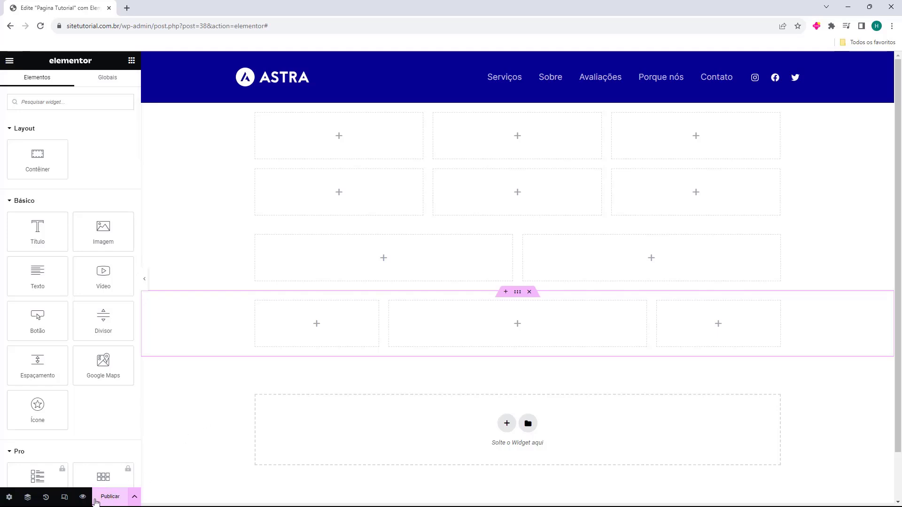
pyautogui.click(109, 499)
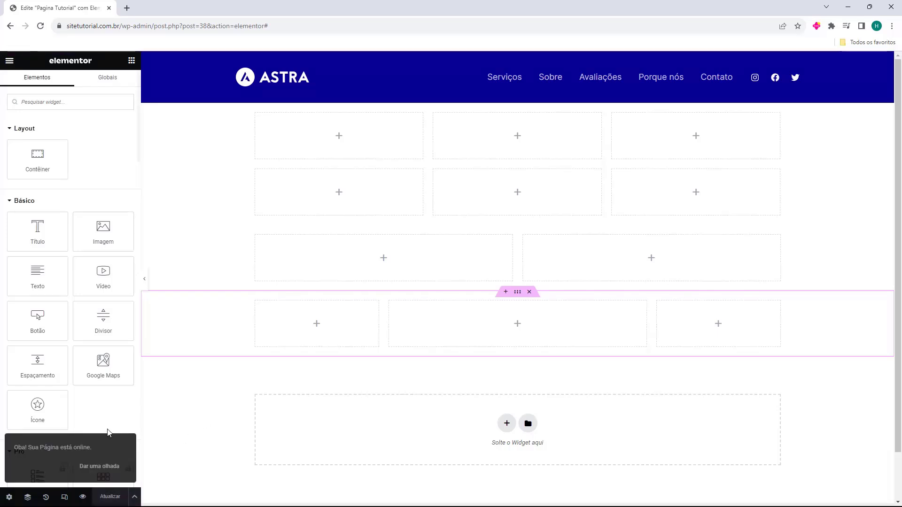